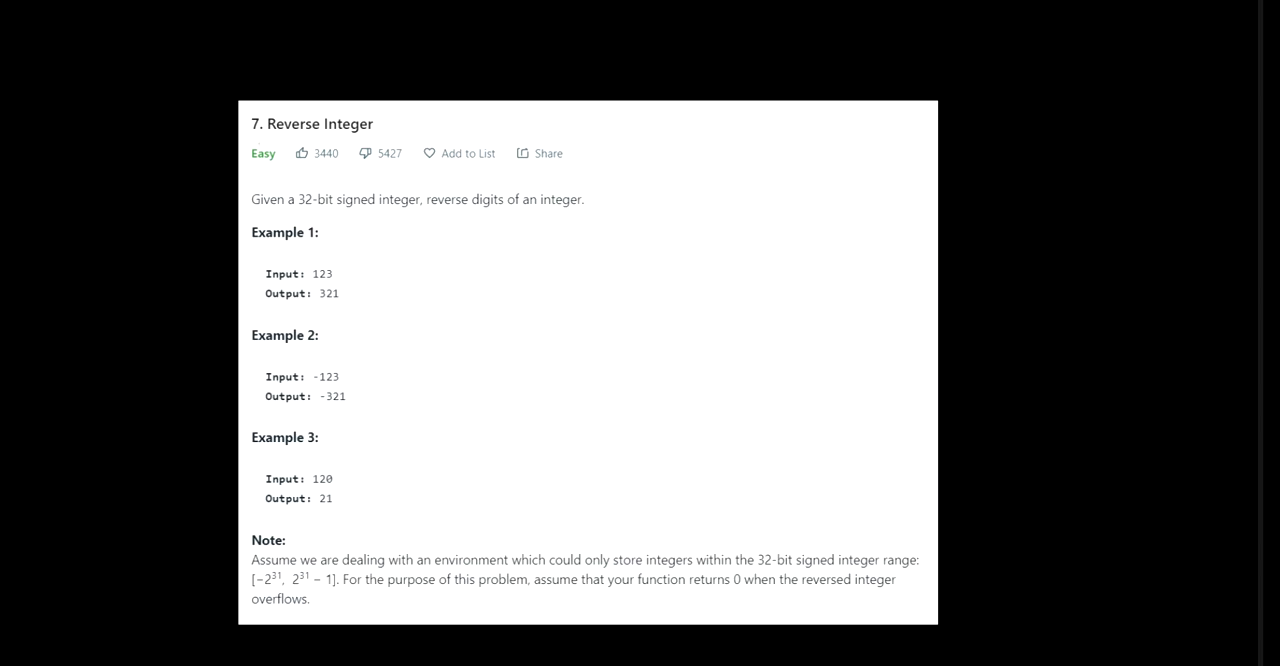
Step: Mark Easy, underline input 123, circle -123 and underline output -321 in red
left_click_drag(236, 162, 242, 170)
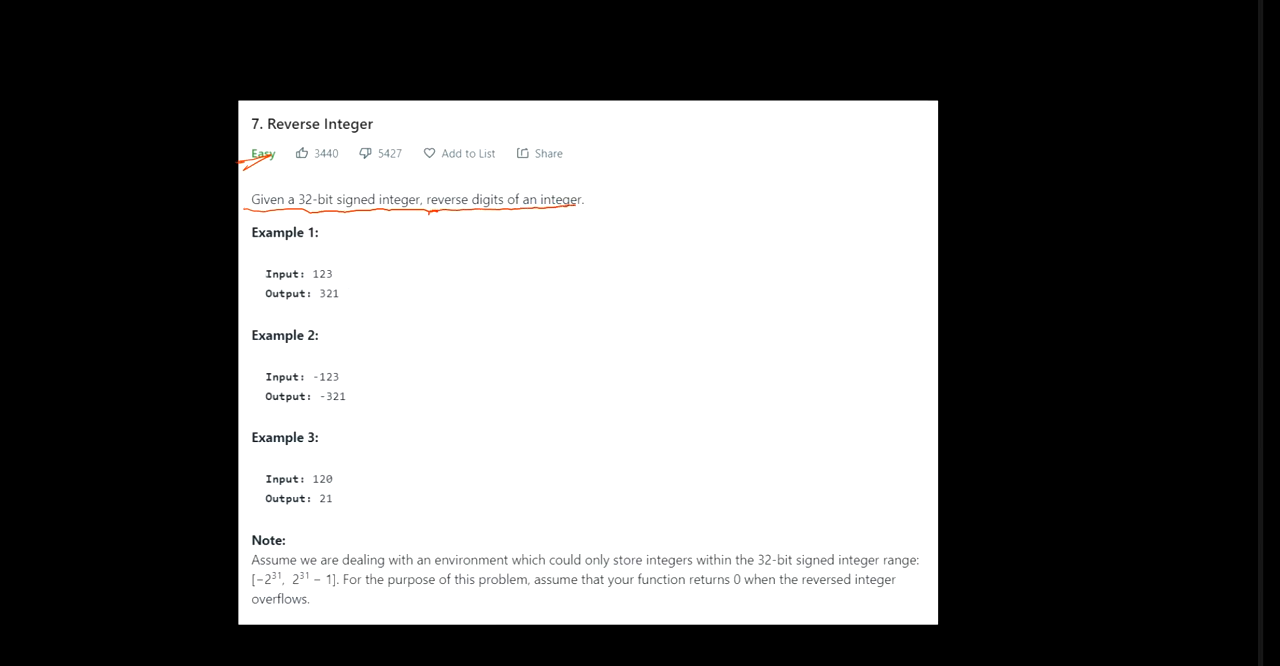
left_click_drag(312, 282, 332, 283)
left_click_drag(346, 357, 352, 366)
left_click_drag(322, 404, 356, 402)
Step: Check 120, write 021 = 21, and underline the 32-bit signed integer Note
left_click_drag(333, 471, 353, 457)
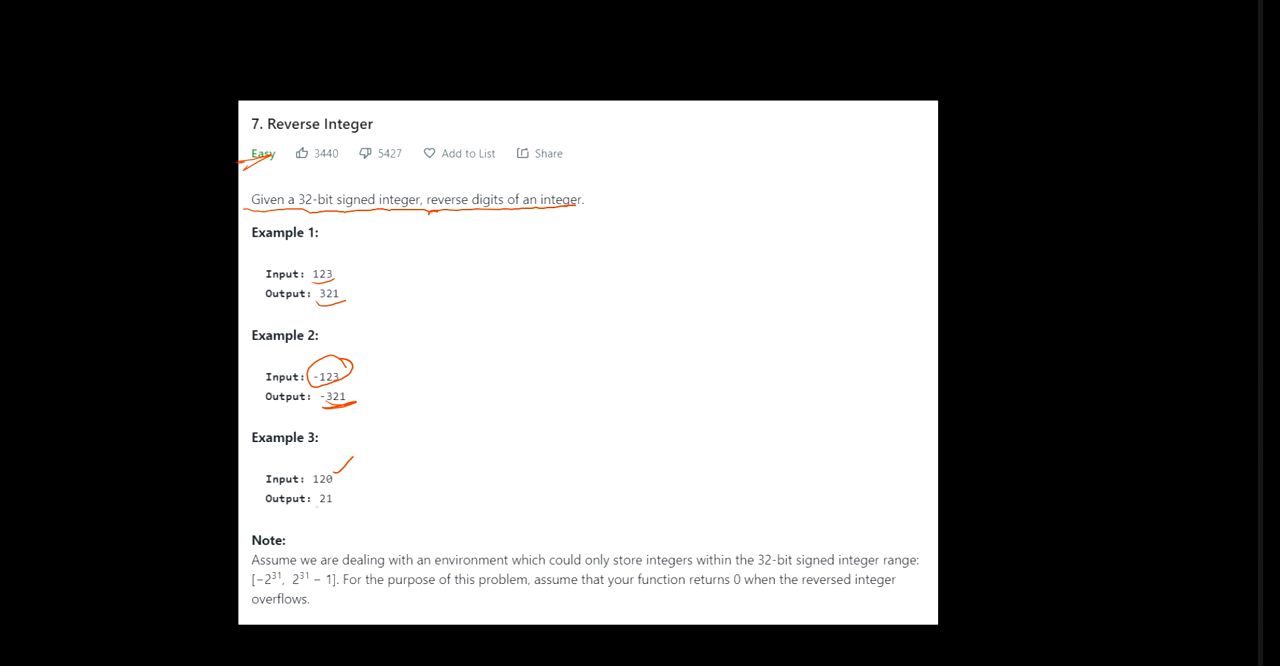
mouse_move(401, 468)
left_mouse_down()
mouse_move(456, 465)
mouse_move(412, 488)
left_mouse_up()
left_click_drag(480, 453, 550, 444)
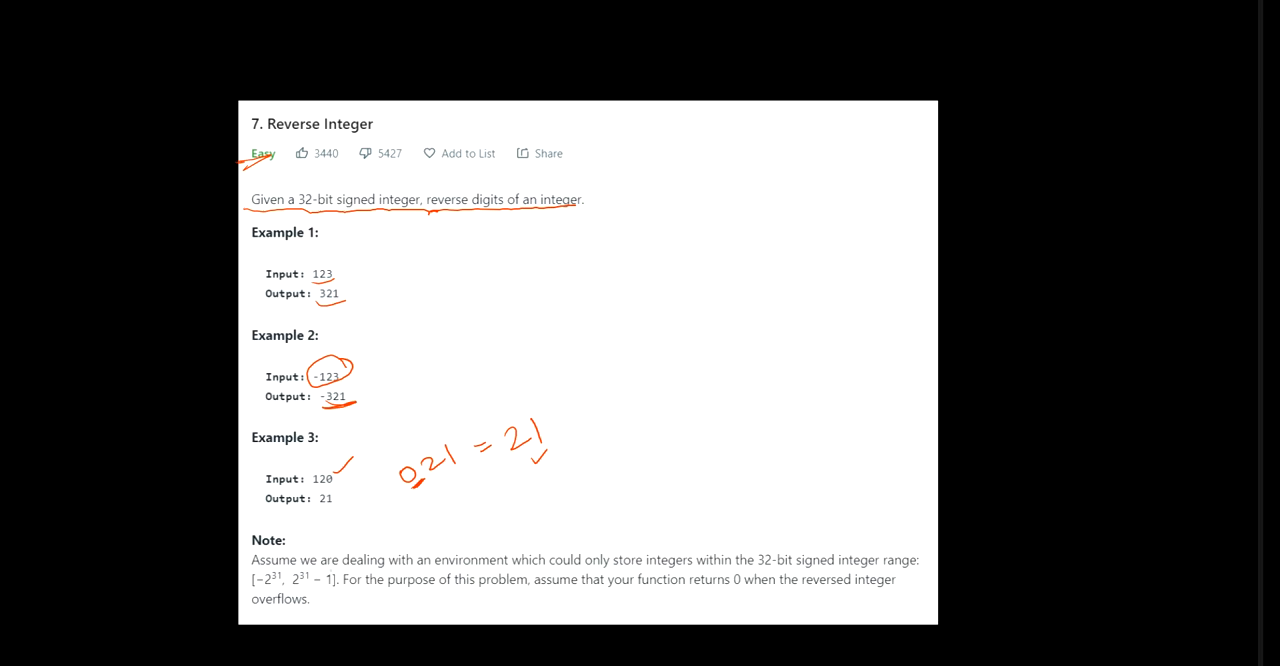
left_click_drag(436, 572, 548, 570)
left_click_drag(698, 568, 912, 568)
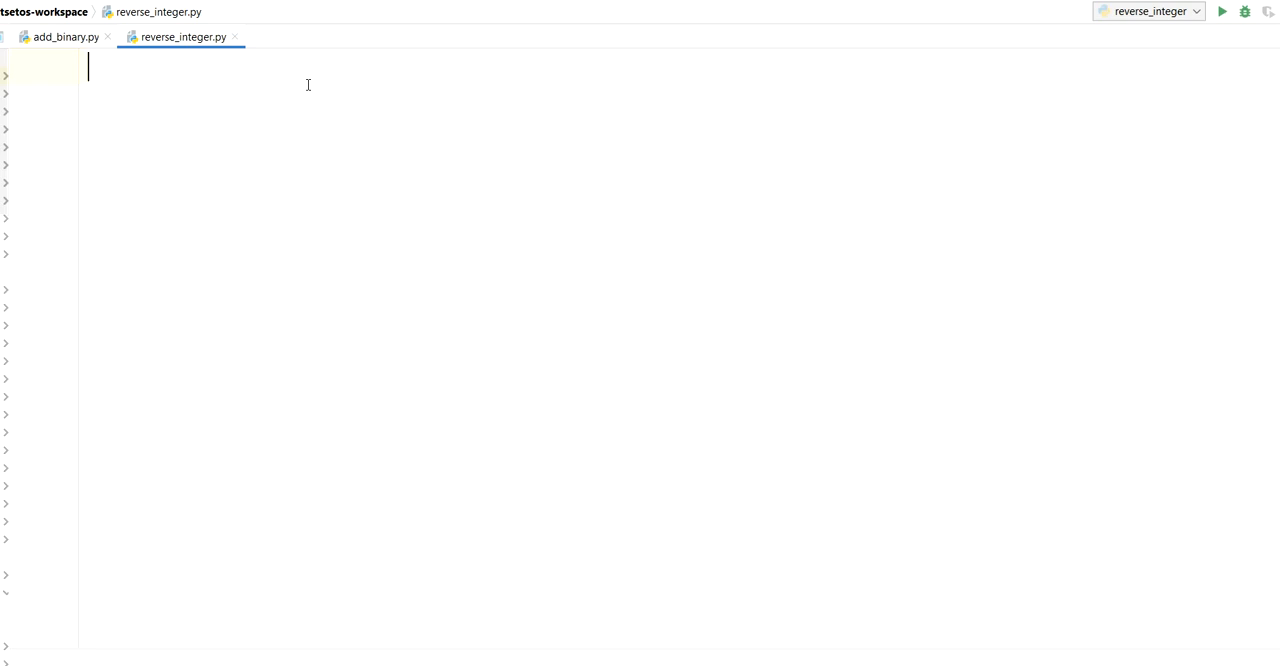
type("def ")
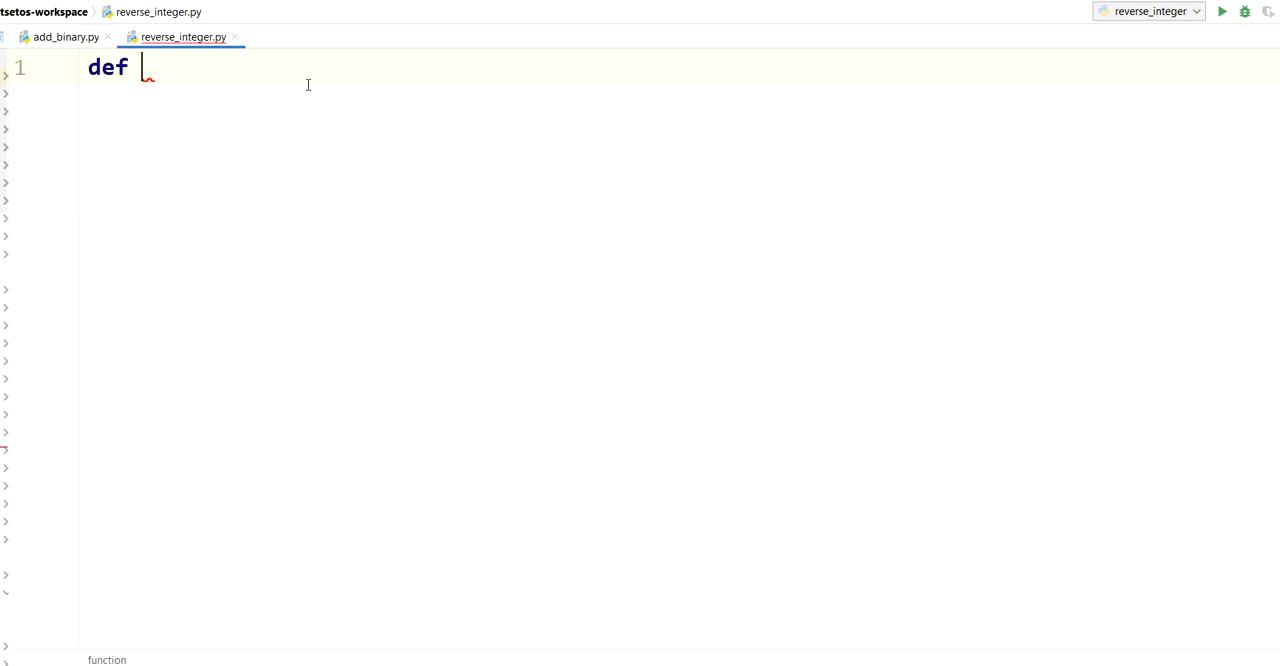
type("revers")
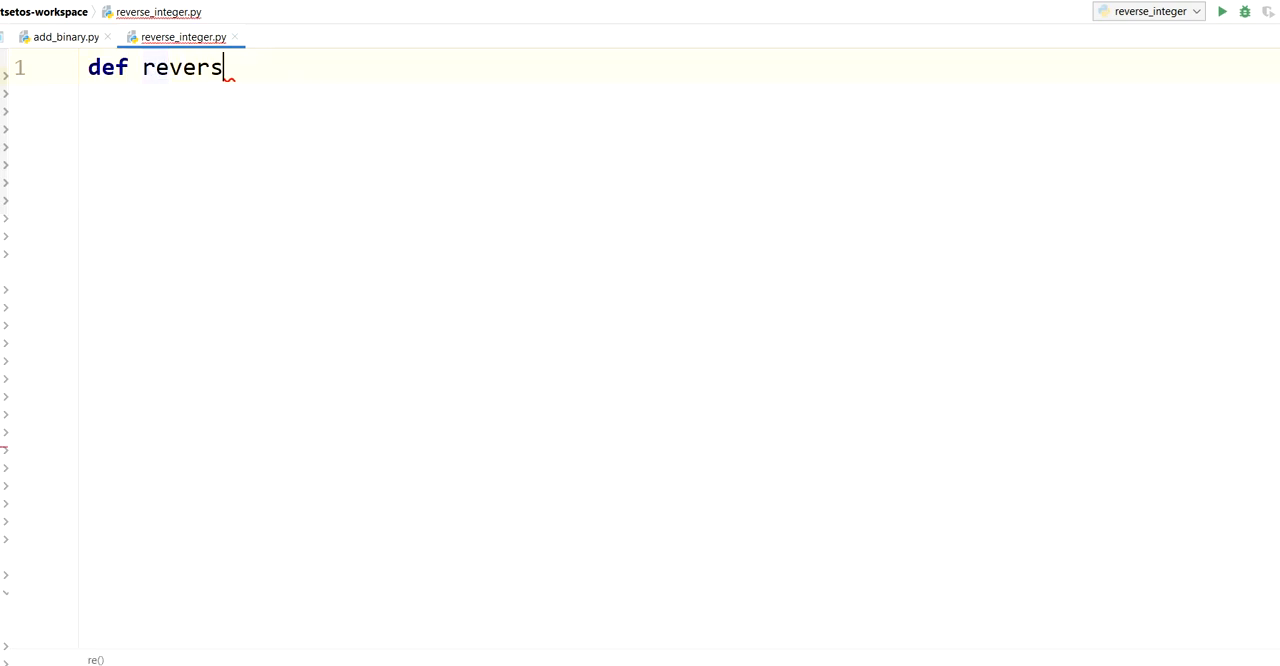
type("e_signed")
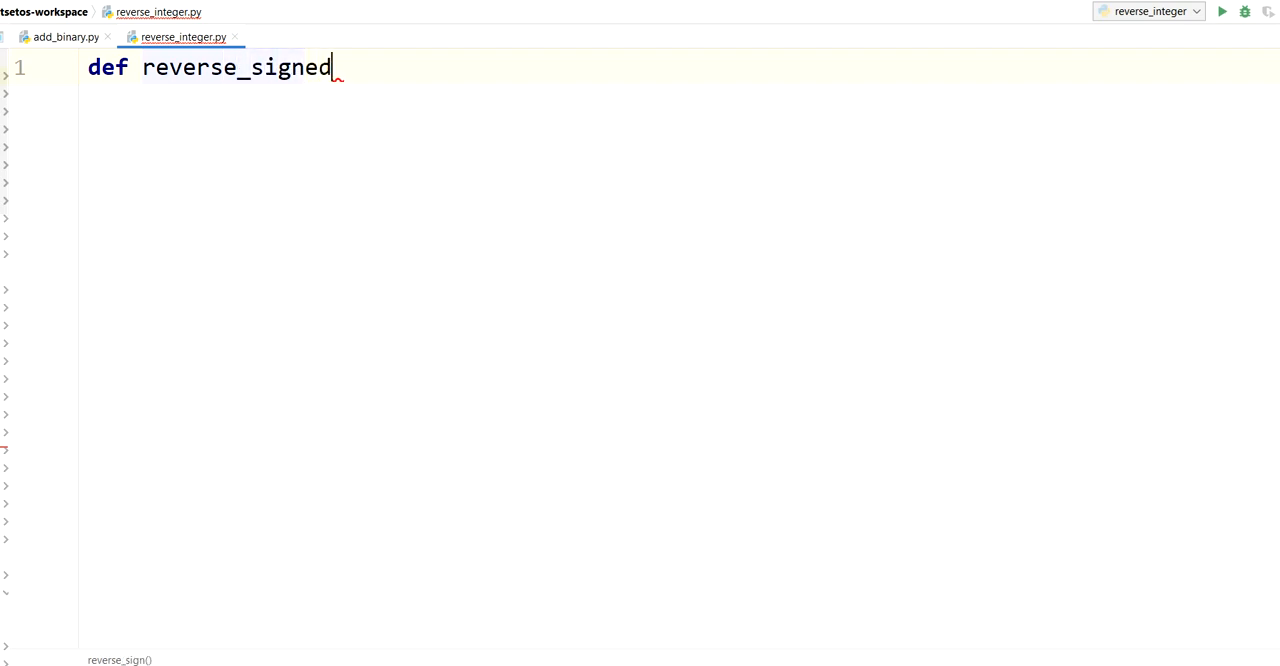
type("(")
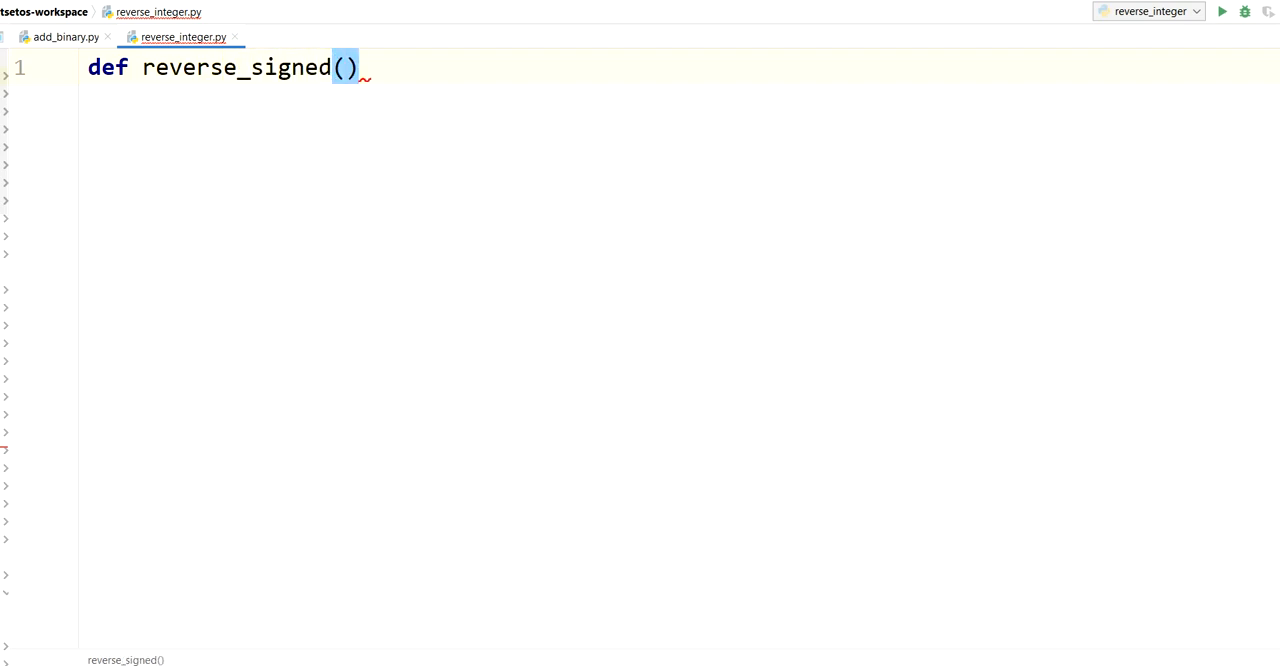
type("num")
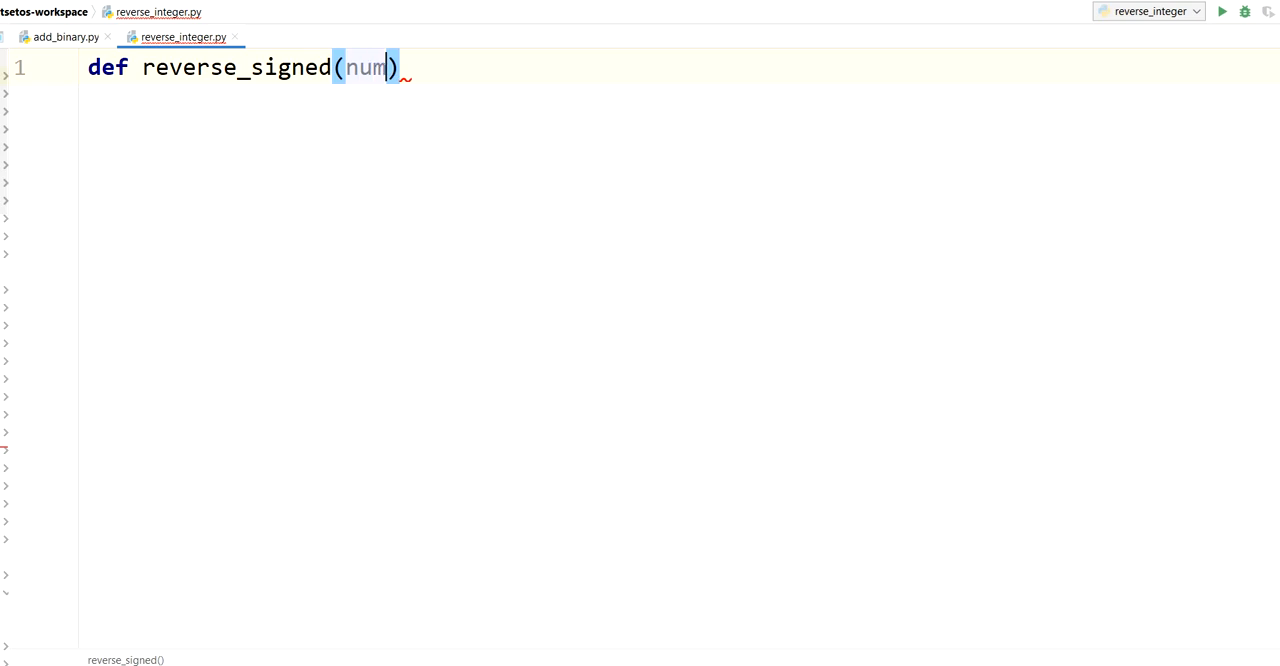
type("):")
Step: Write the function body start: sum=0, sign=1, and if num<0 set sign=-1 and num=num*-1
key("Return")
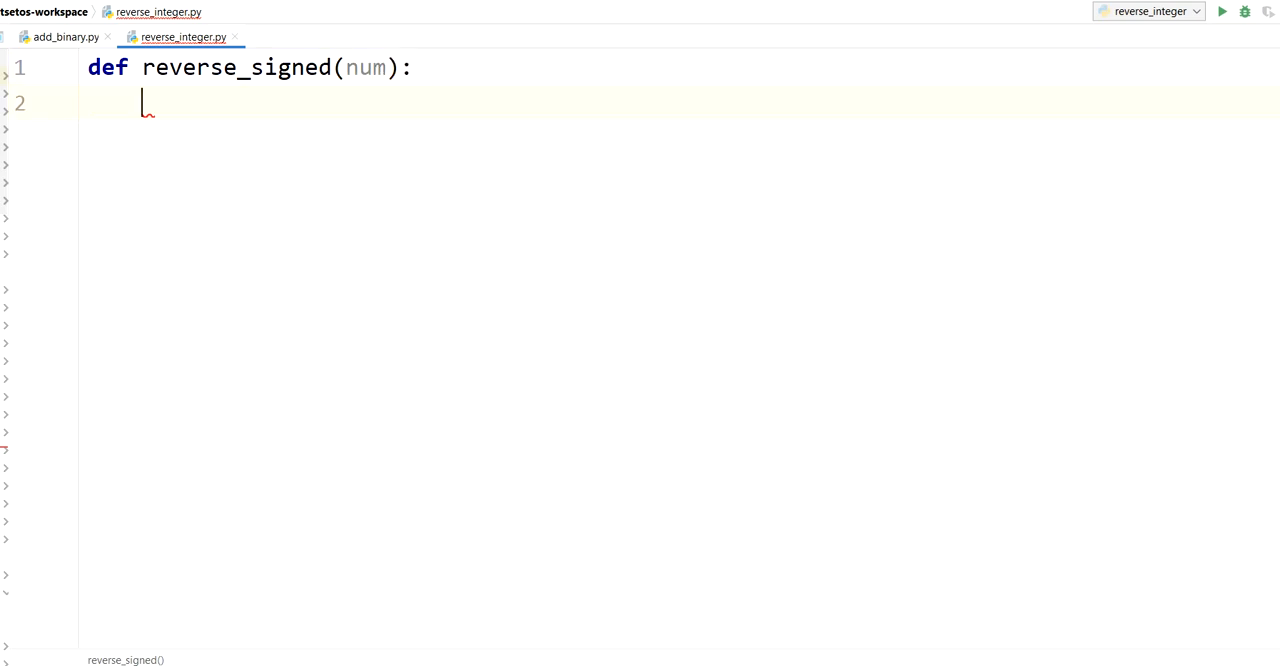
type("su")
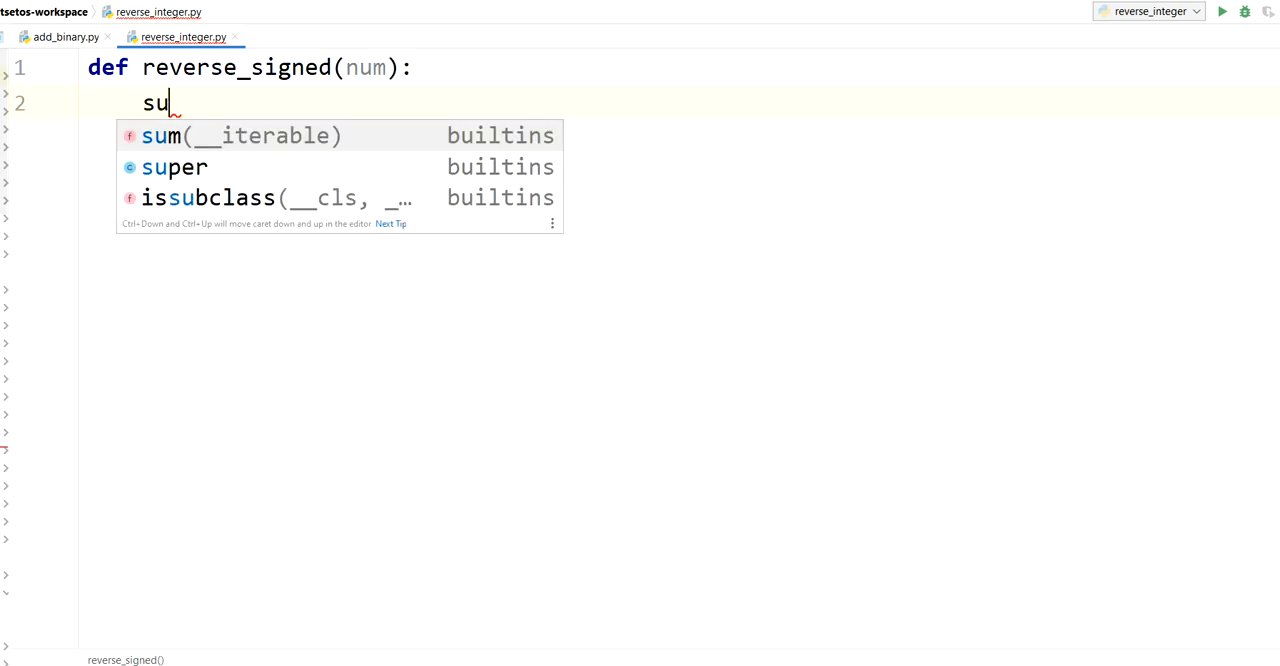
type("m=0")
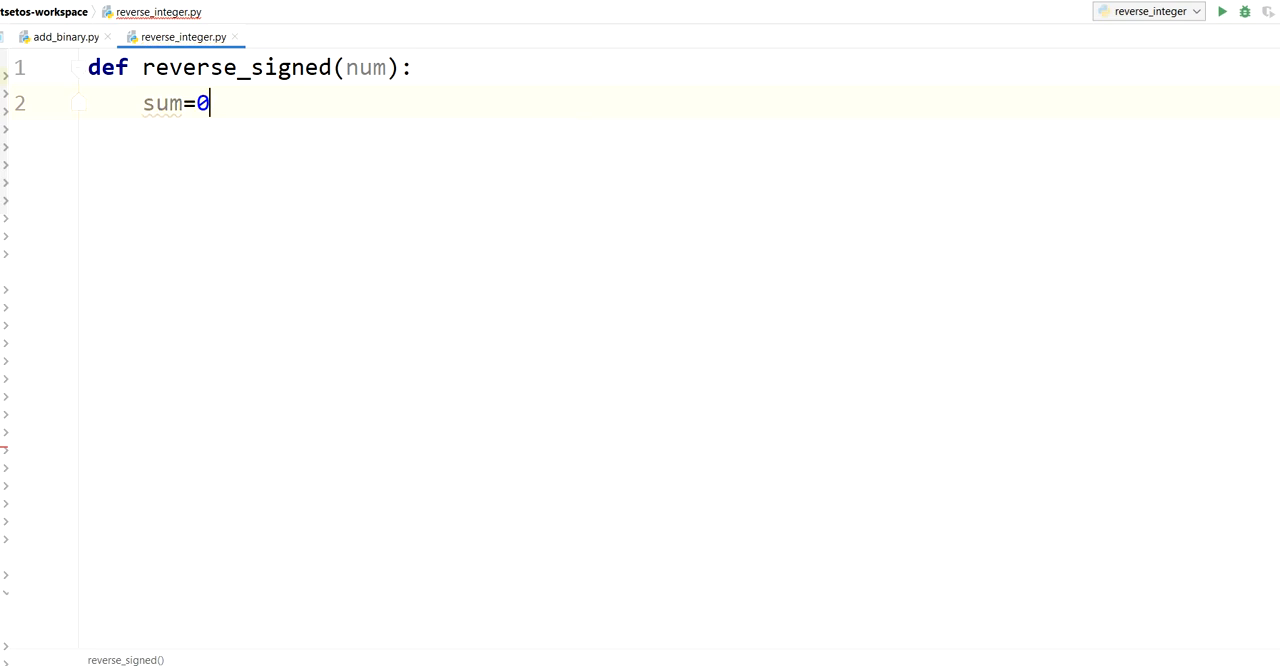
key("Return")
type("si")
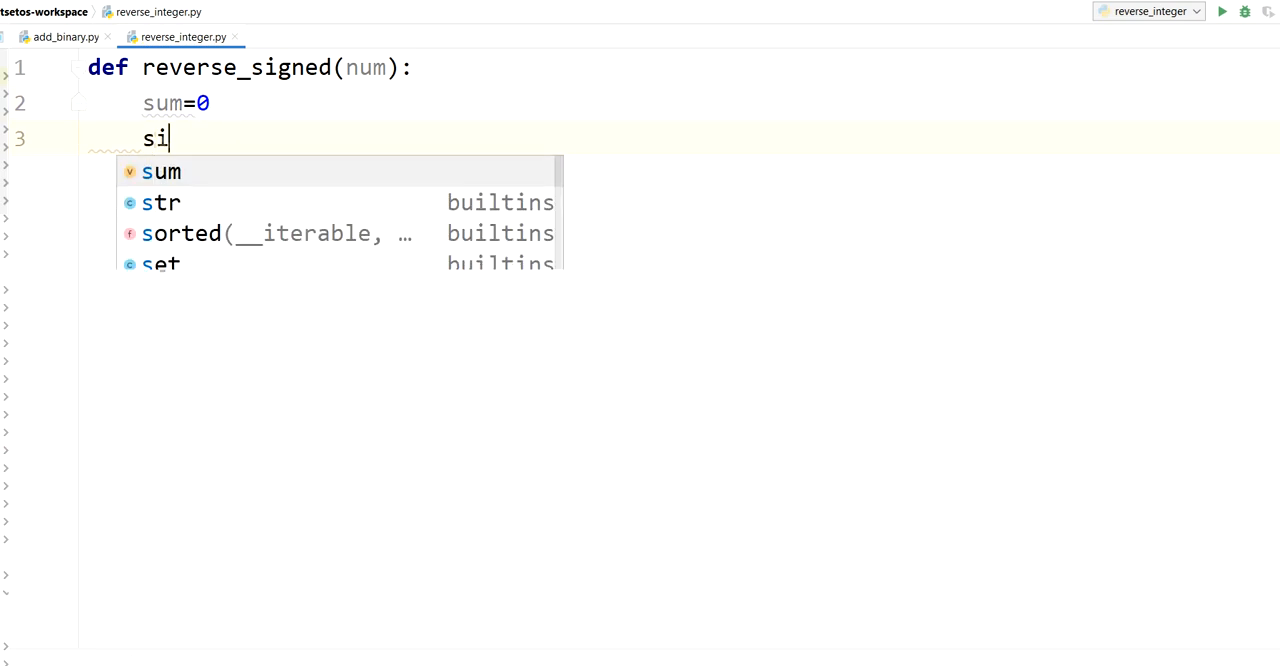
type("gn=")
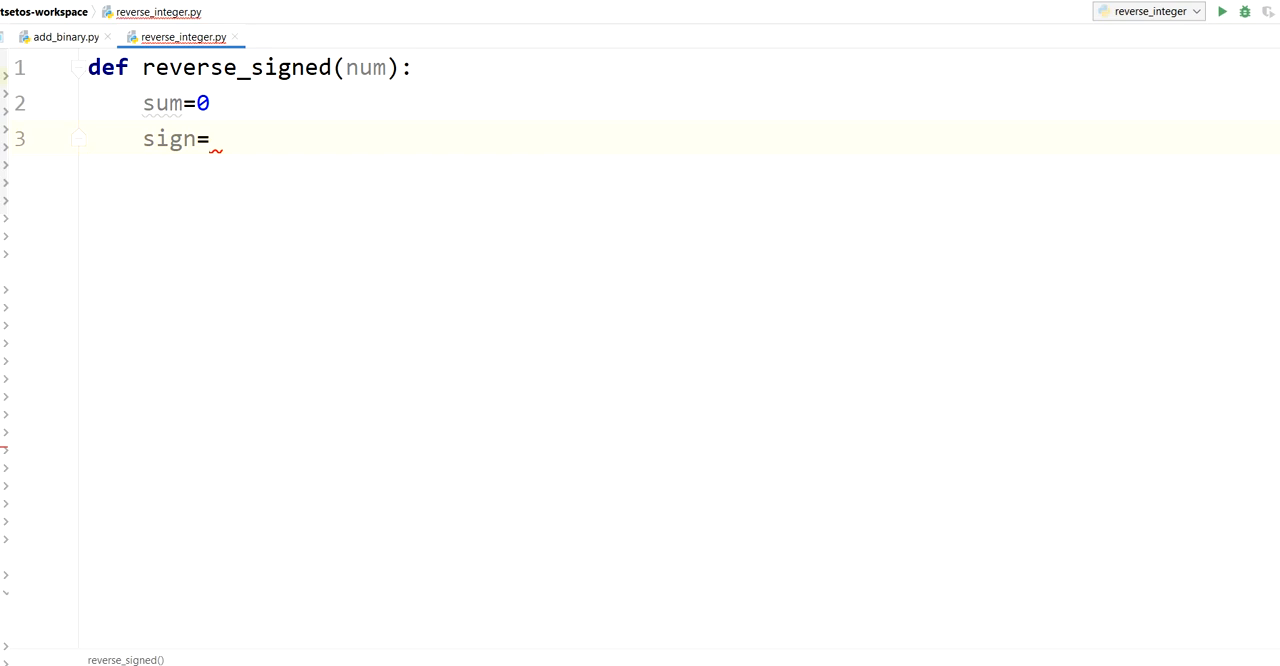
type("1")
key("Return")
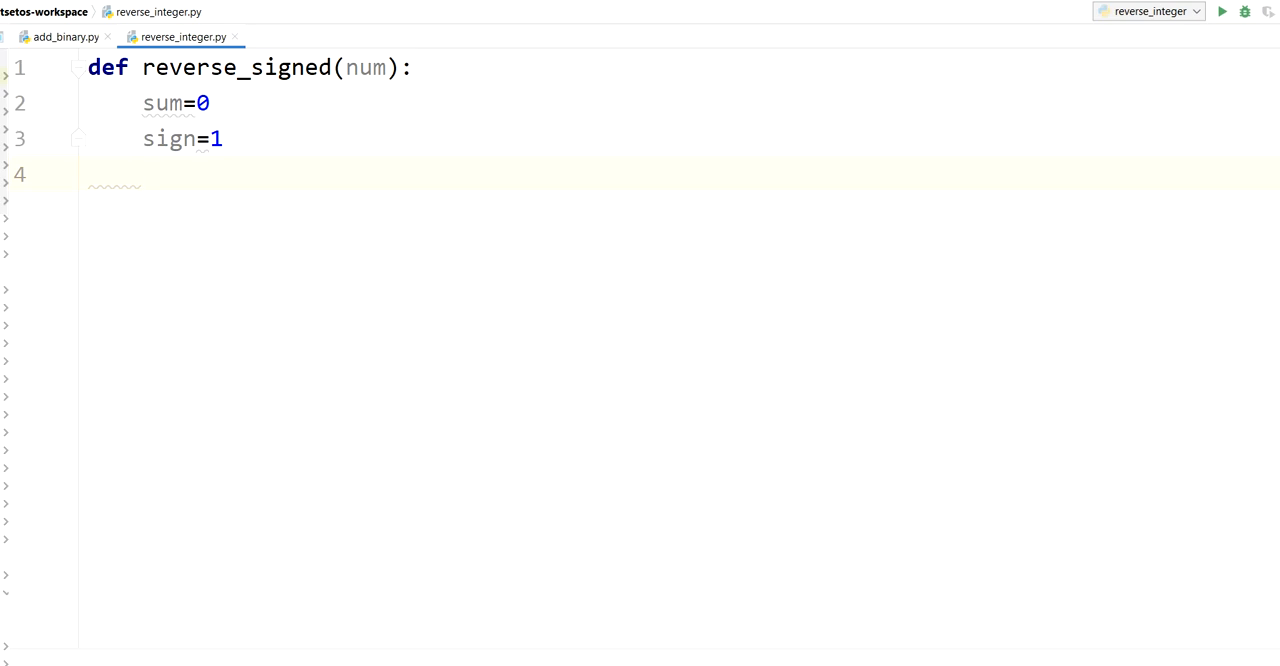
type("if ")
type("n")
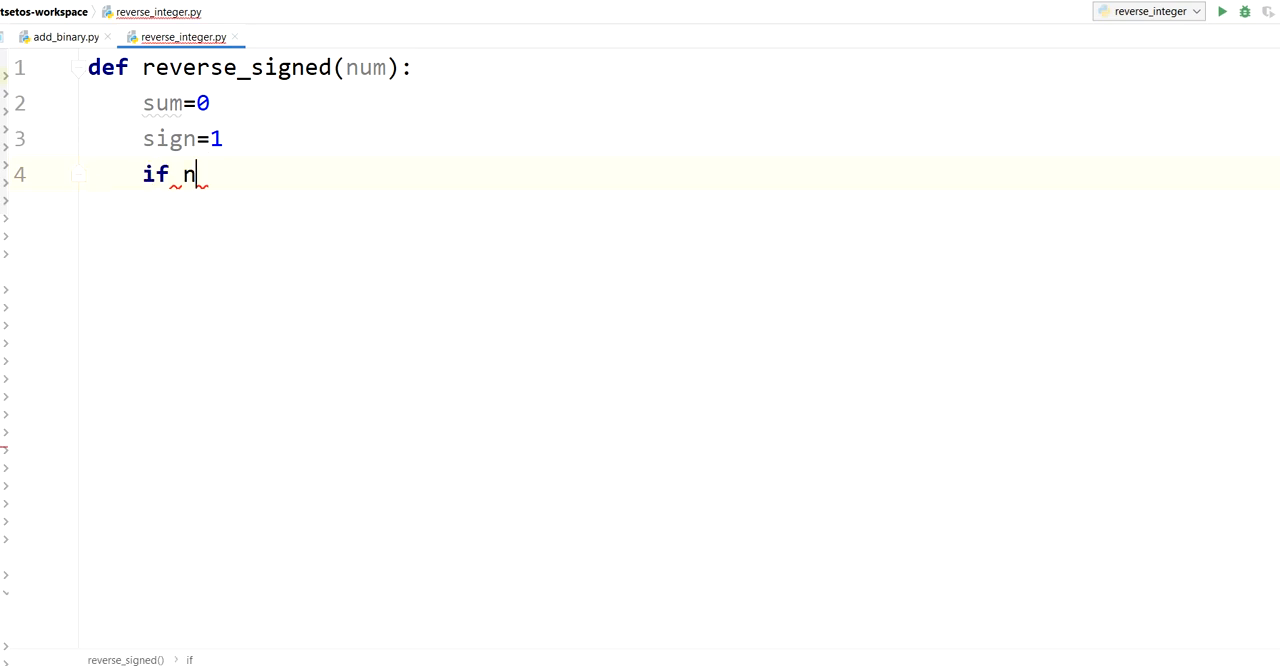
type("um<0")
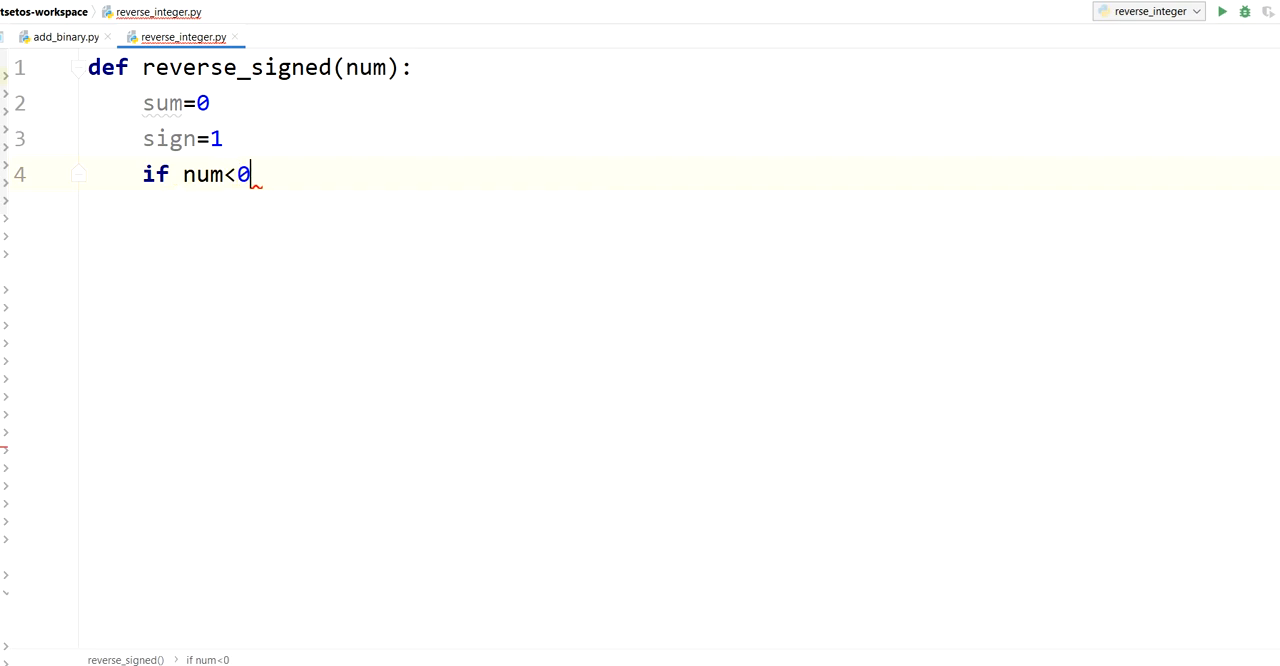
type(":")
key("Return")
type("sign=-")
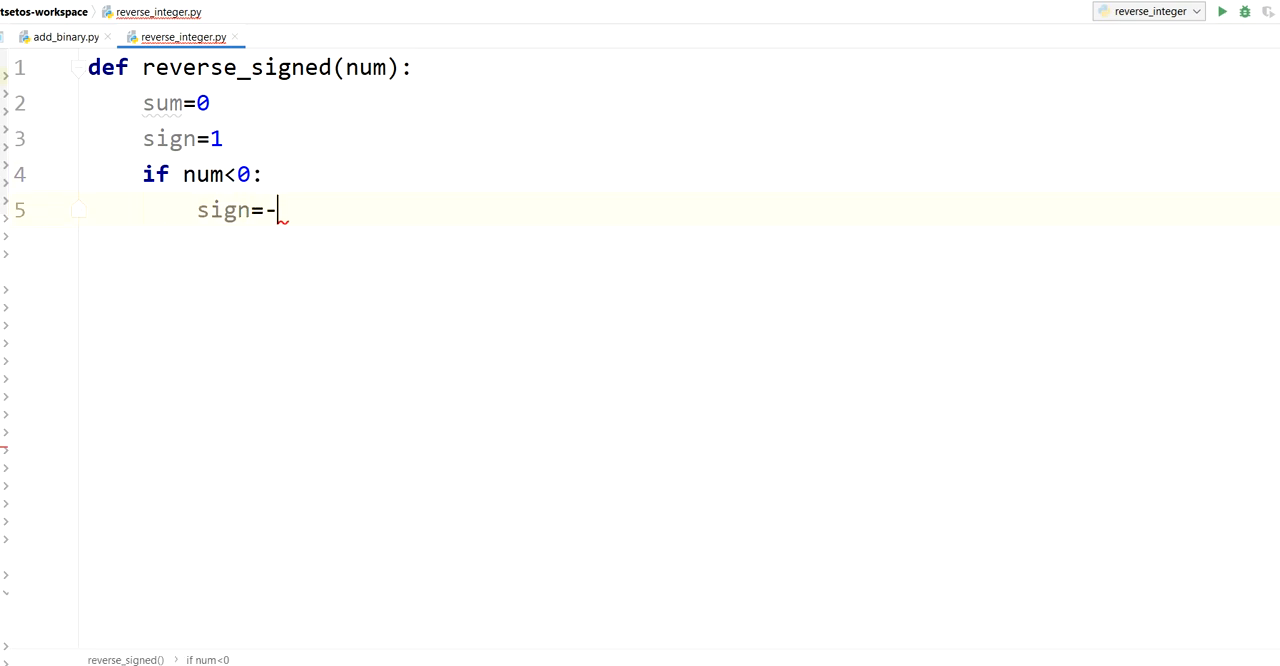
type("1")
key("Return")
type("num=")
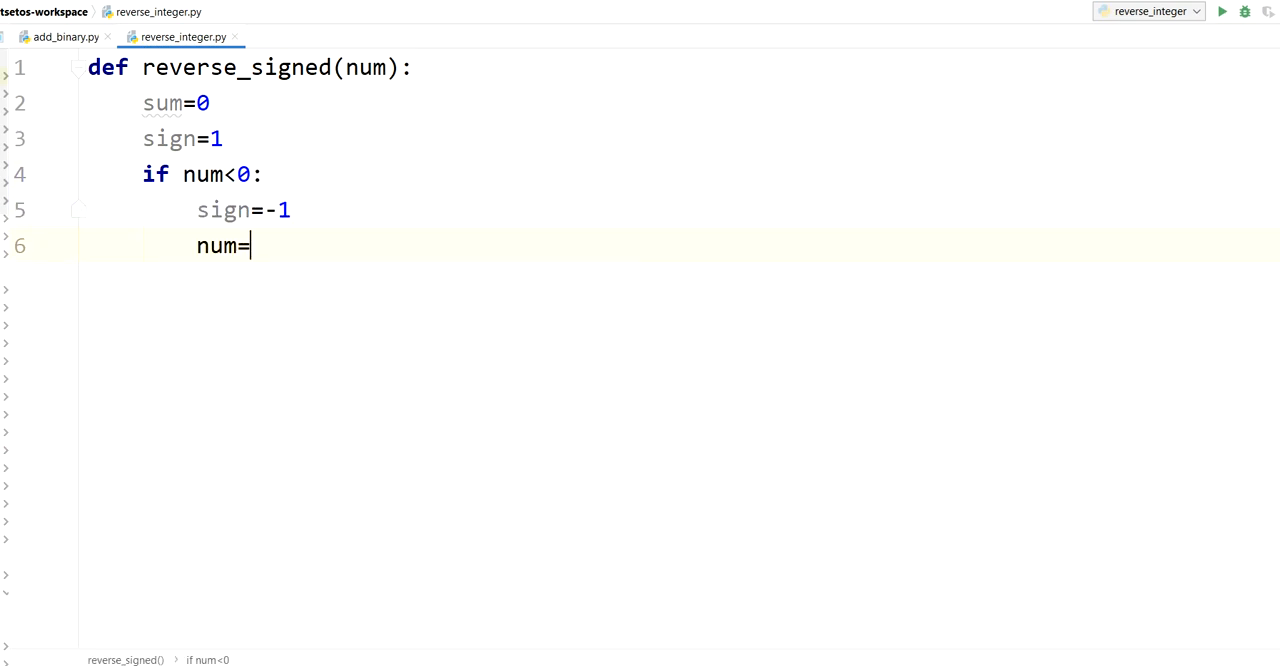
type("num")
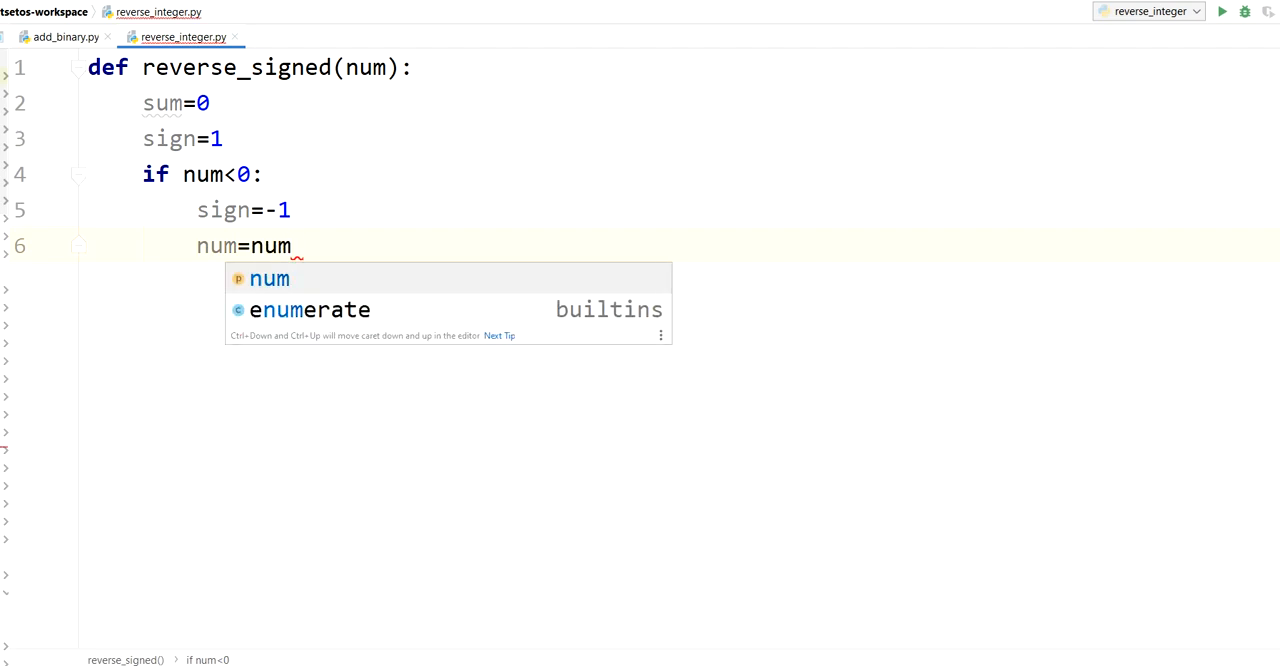
type("*-1")
key("Return")
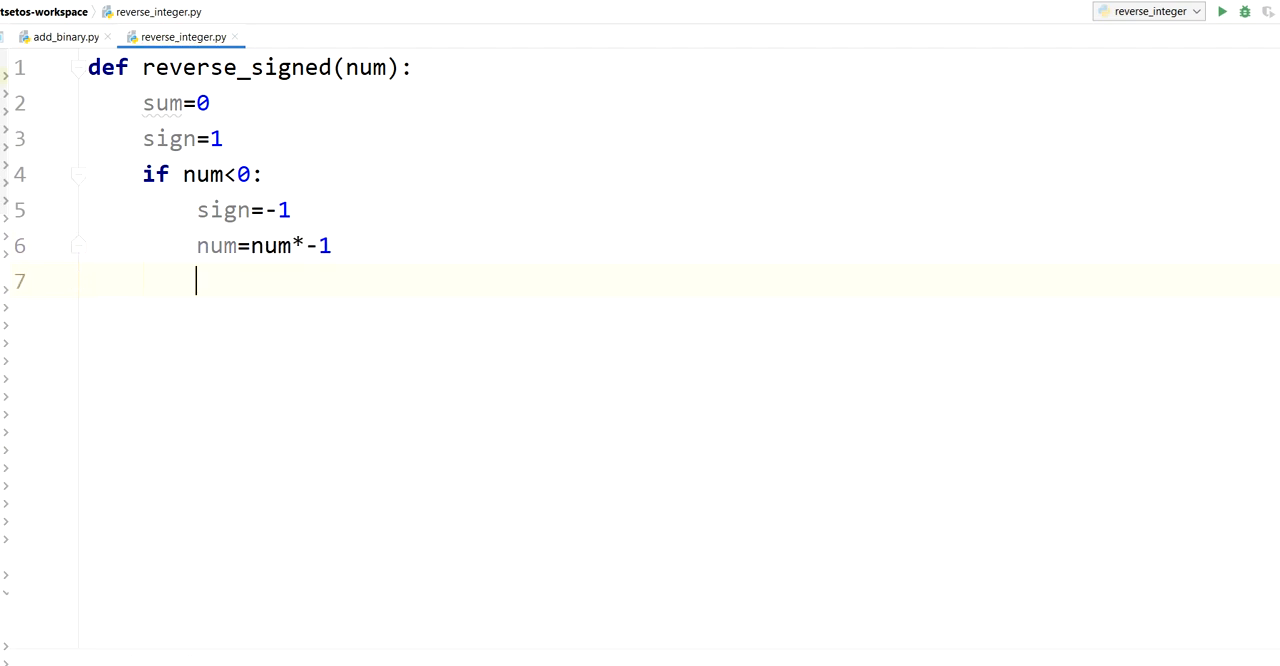
key("BackSpace")
type("i")
type("f num")
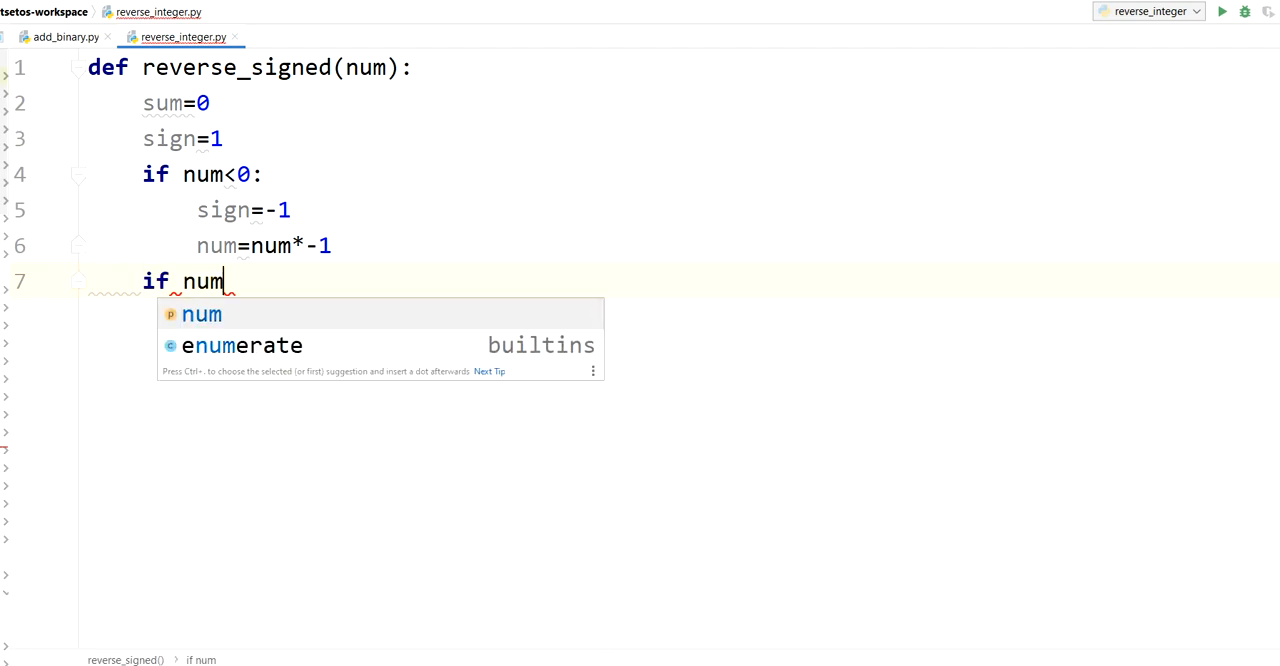
type(">0:")
Step: Add the num>0 block with rem=num%10 and sum=sum*10+rem, then begin num=num
key("Return")
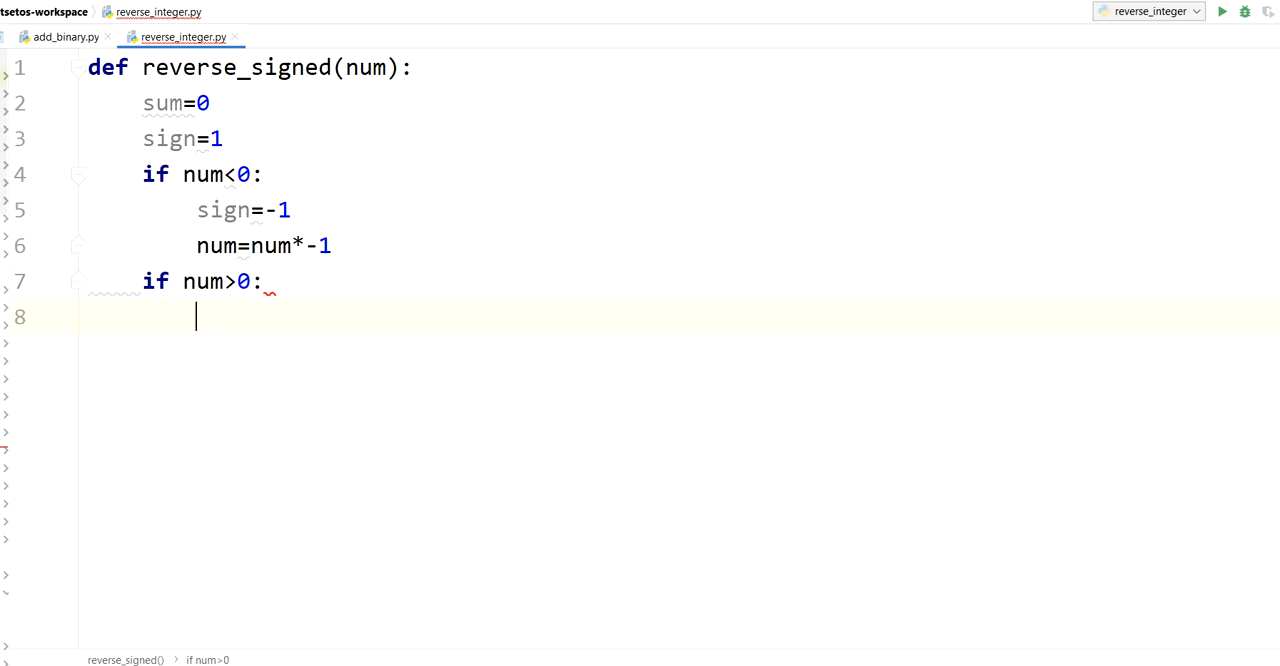
type("rem")
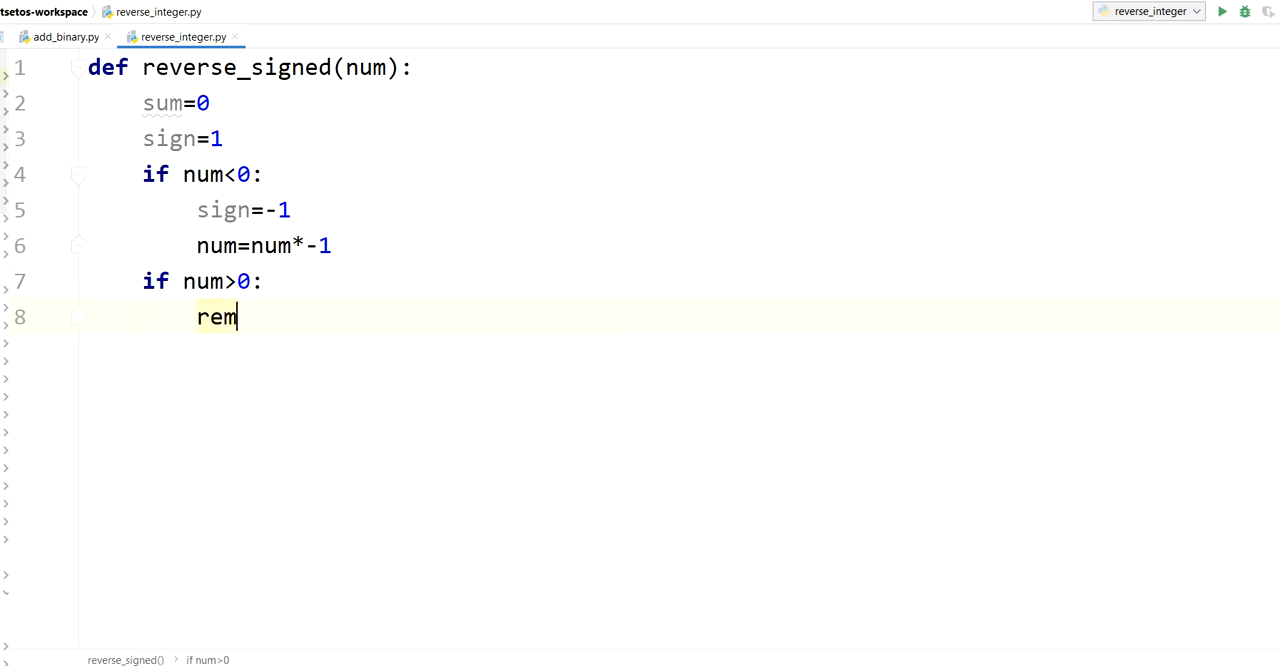
type("=num")
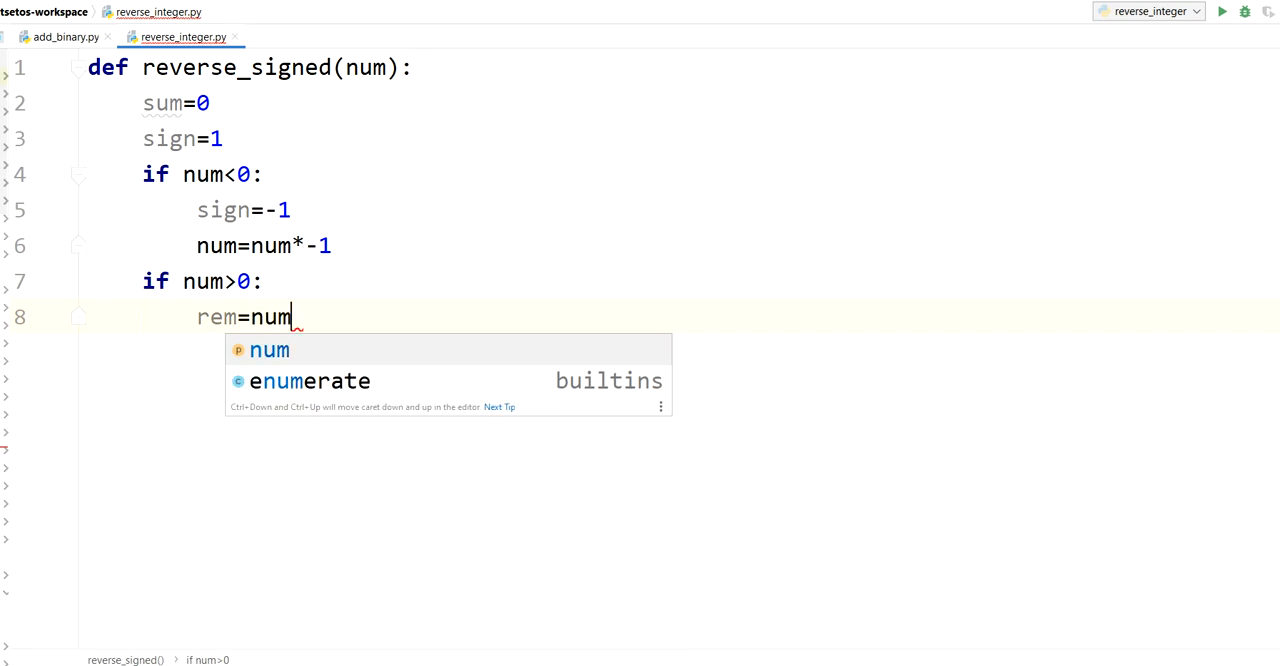
type("%10")
key("Return")
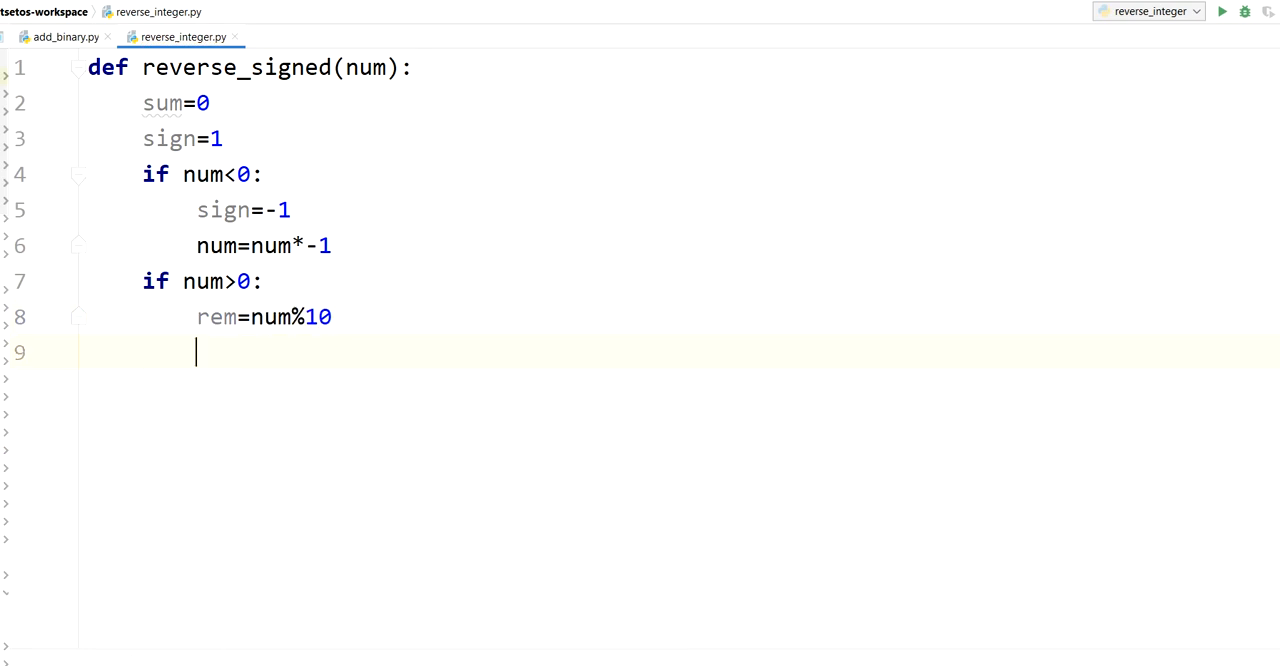
type("sum")
key("BackSpace")
key("BackSpace")
key("BackSpace")
type("sum")
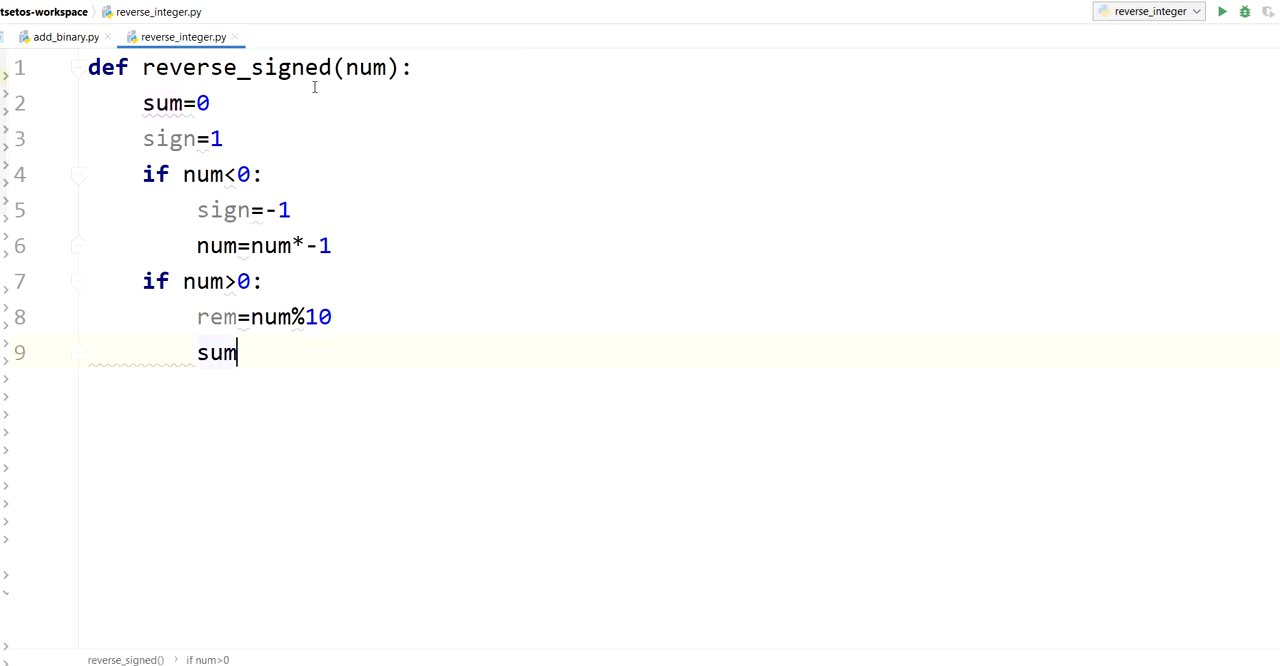
type("=sum*10")
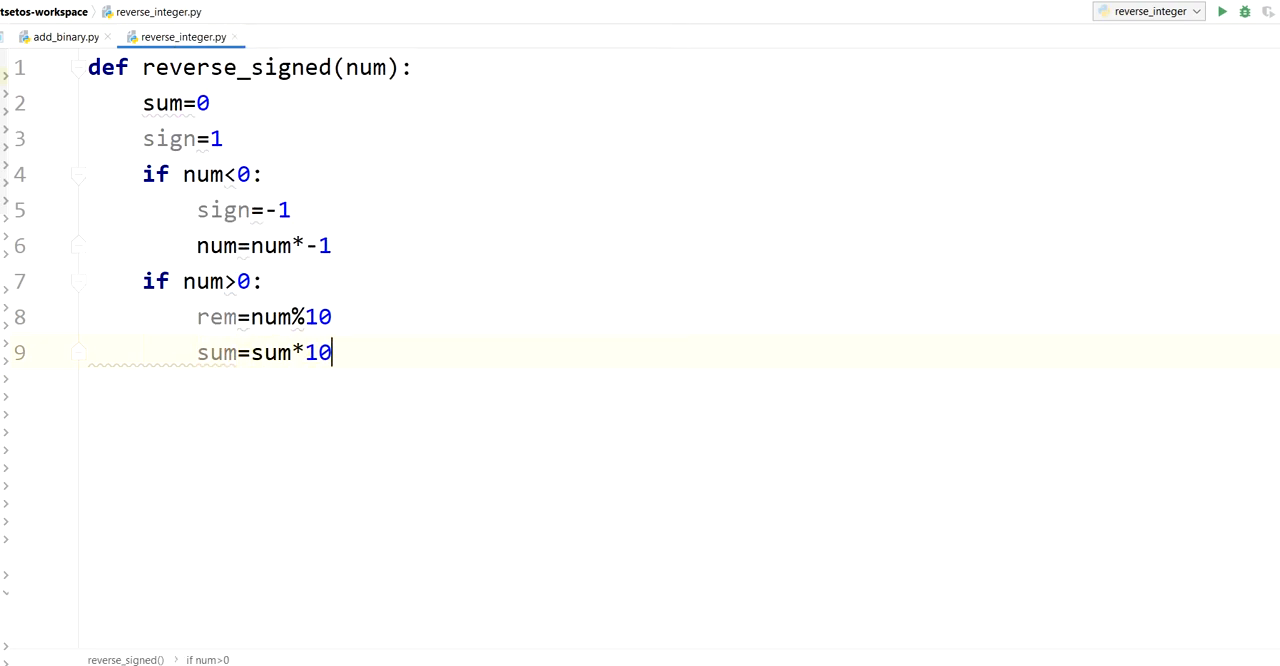
type("+rem")
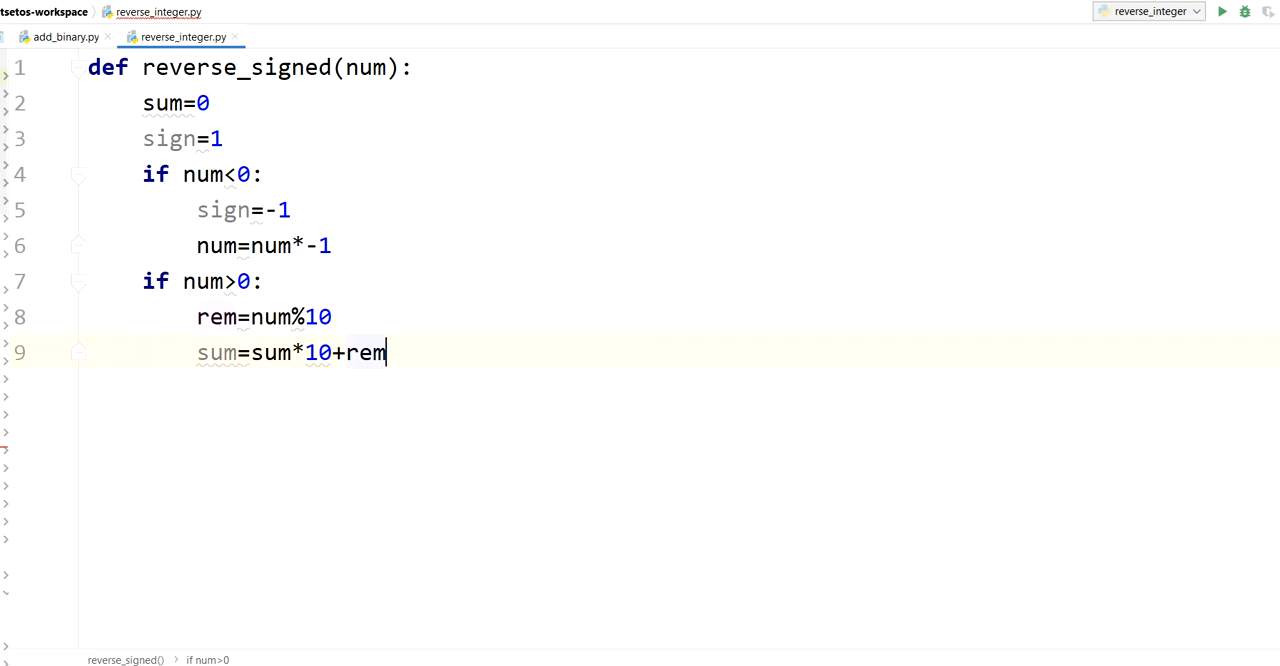
key("Return")
type("num")
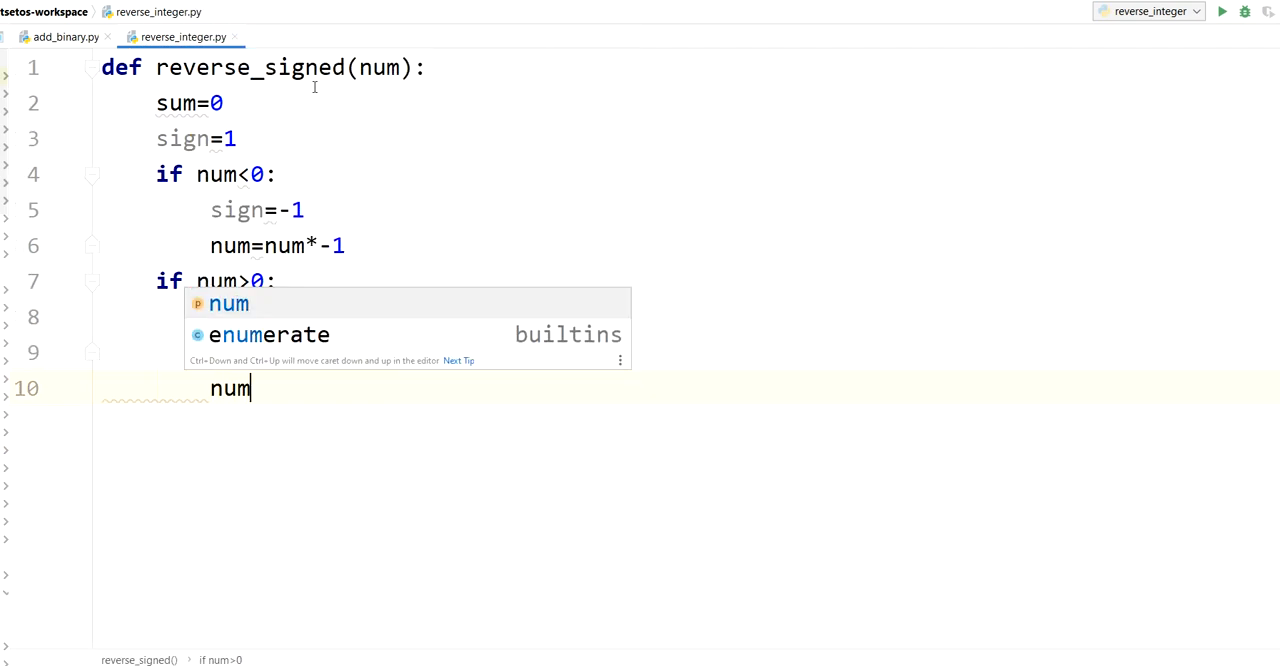
type("=")
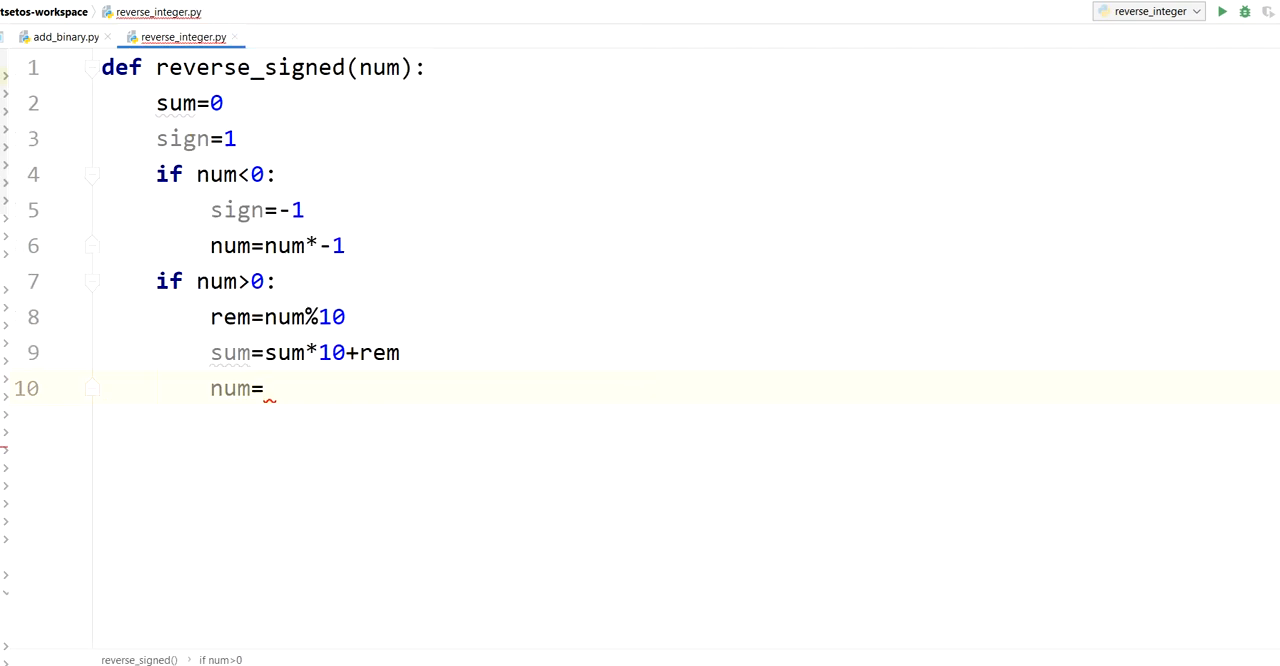
type("nu")
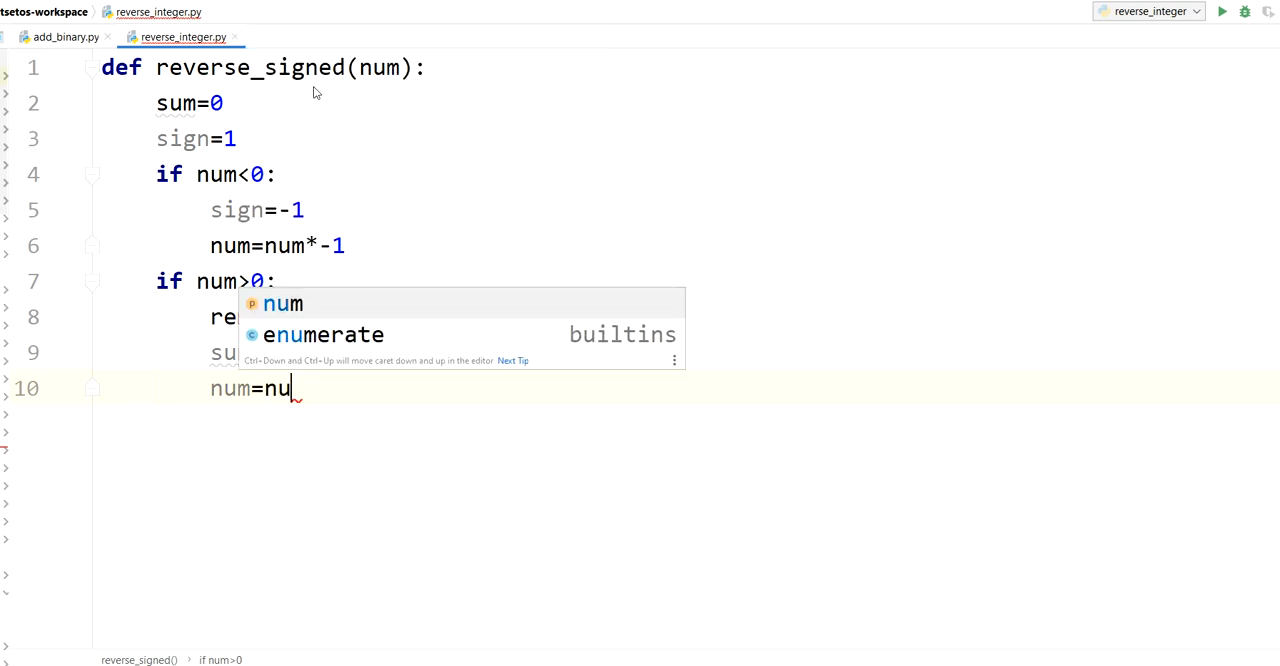
type("m")
left_click(189, 300)
Step: Change the if on line 7 into a while loop condition
triple_click(185, 281)
left_click(183, 281)
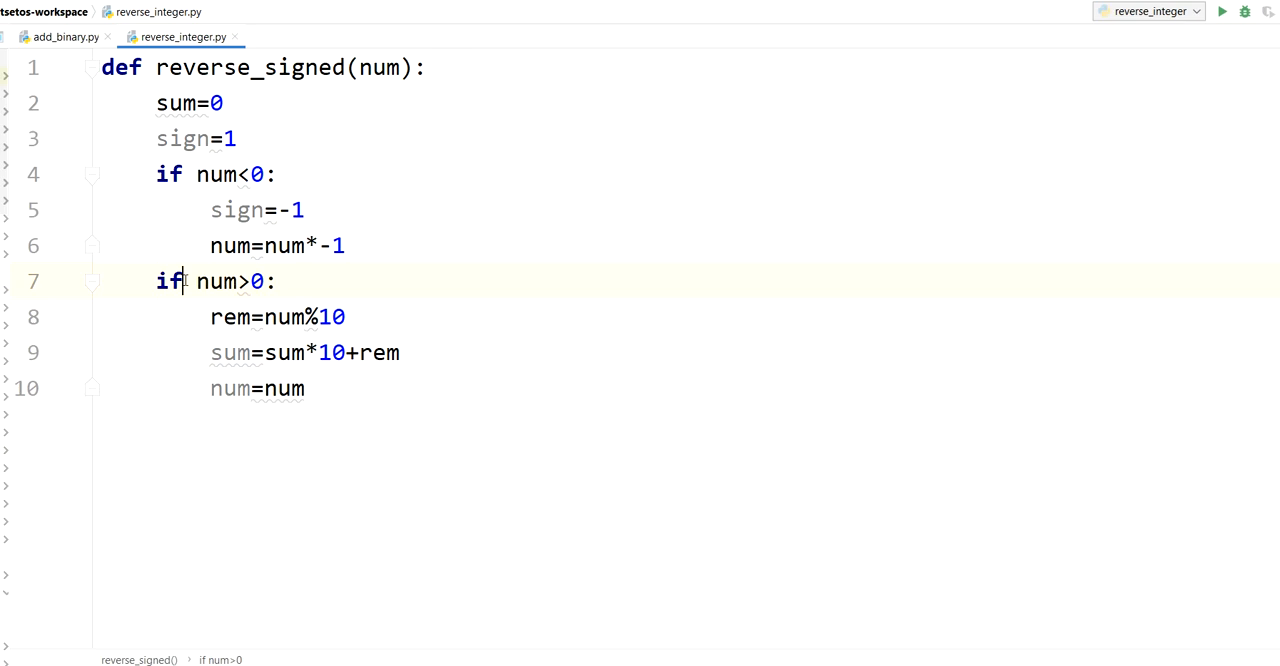
double_click(185, 281)
type("wh")
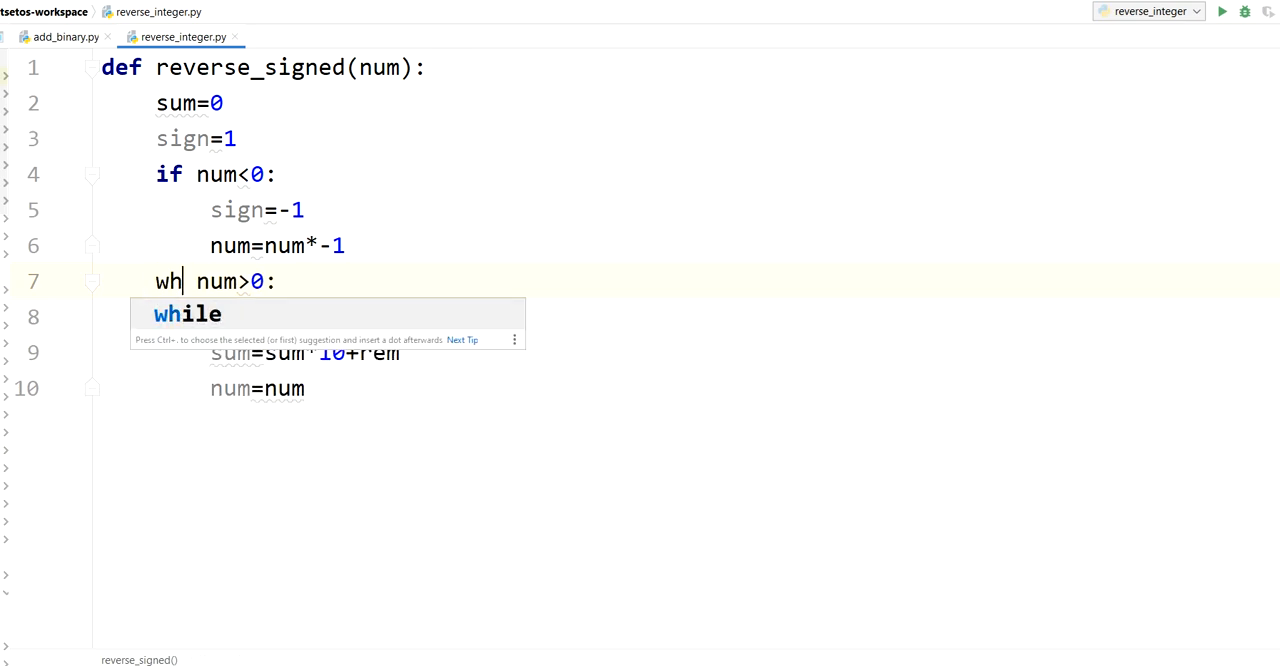
type("ile")
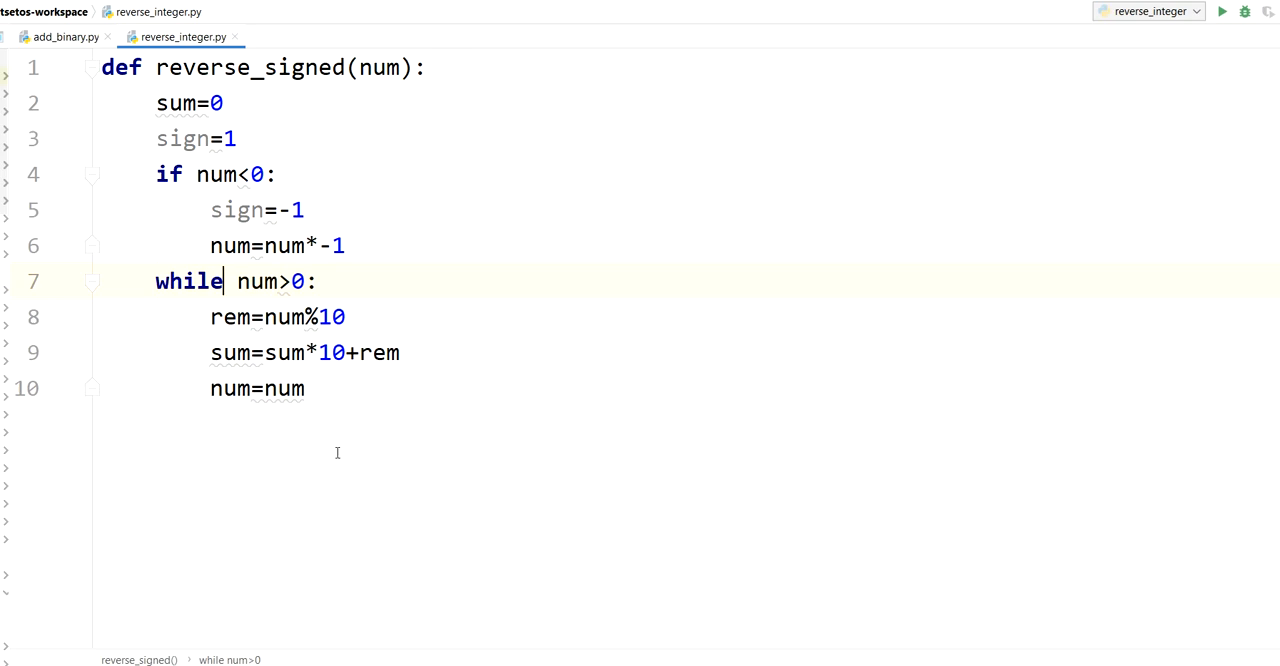
left_click(340, 389)
type("//")
type("10")
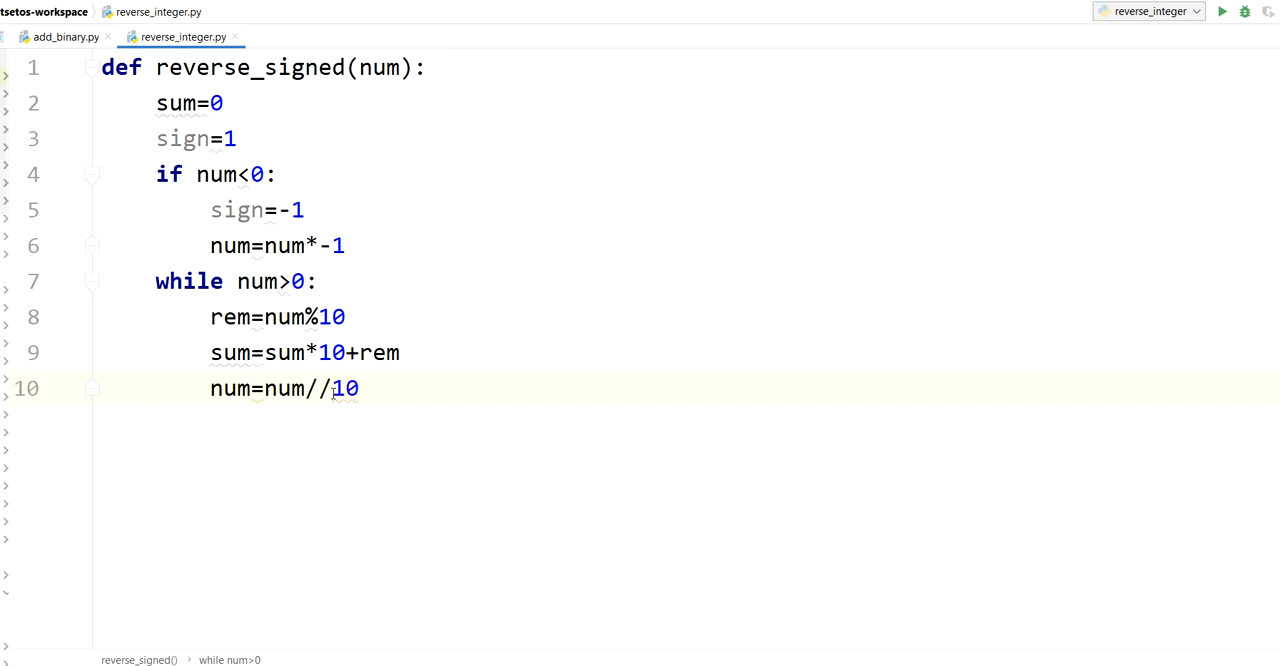
Step: Finish the loop with num=num//10 and start a new line after it
key("Left")
key("Left")
key("shift+Left")
key("shift+Left")
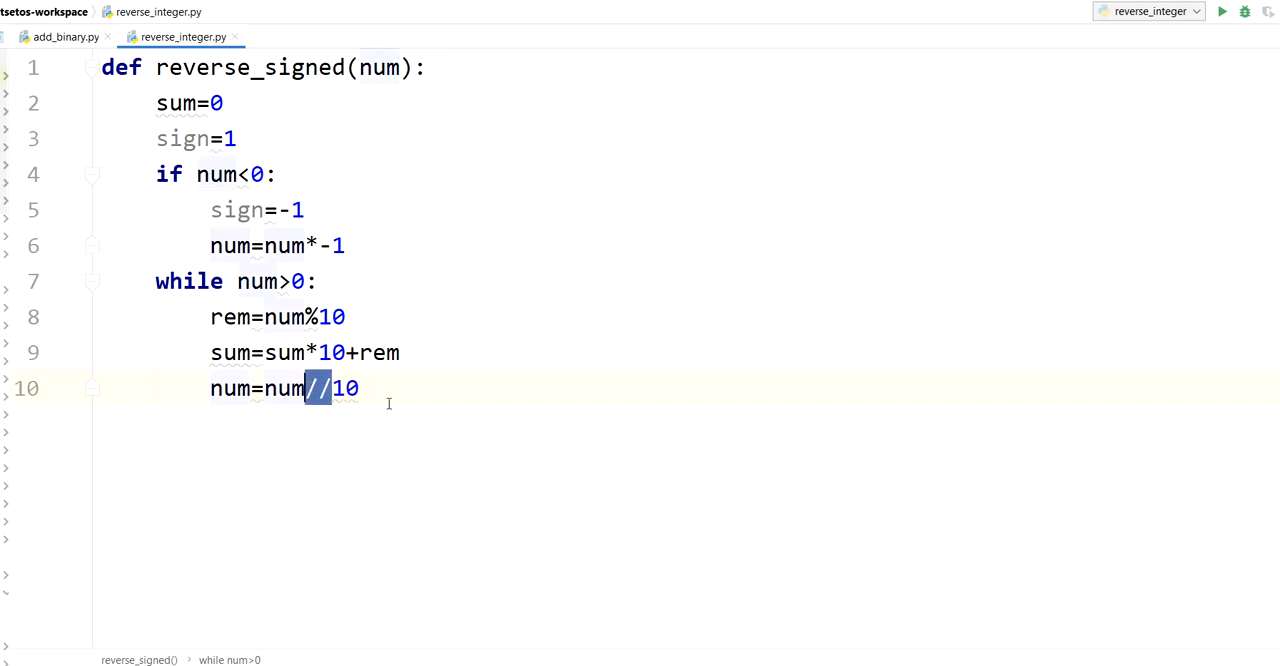
left_click(379, 391)
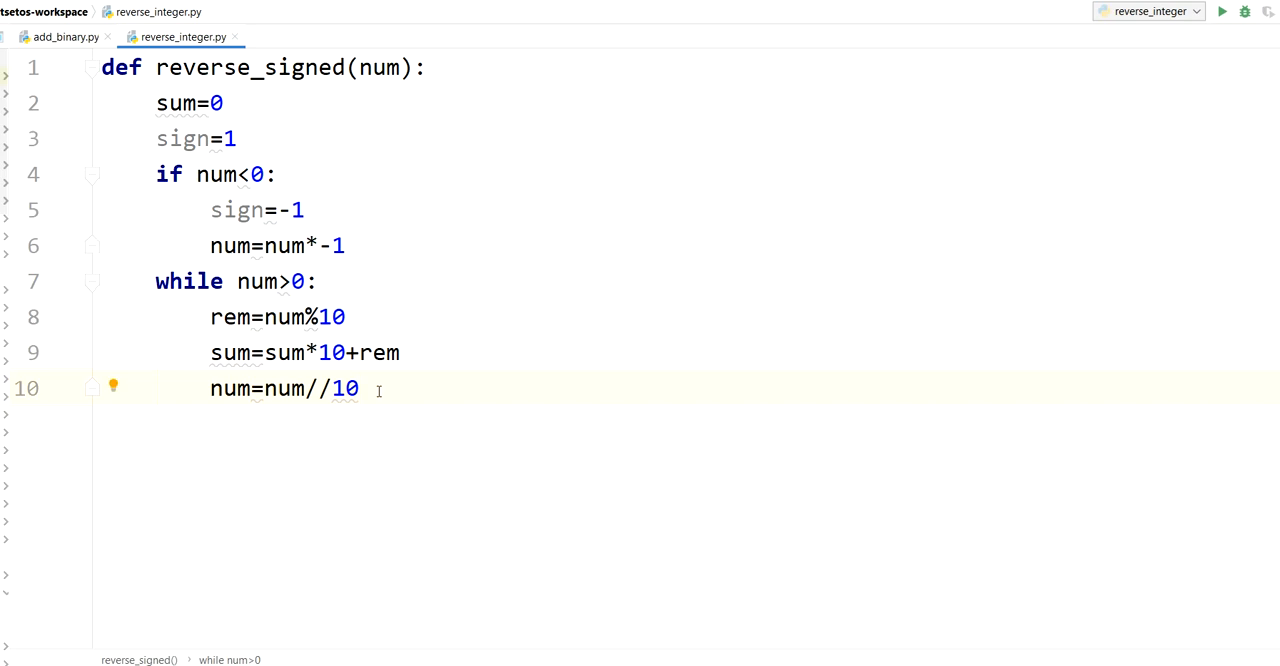
left_click_drag(379, 391, 101, 174)
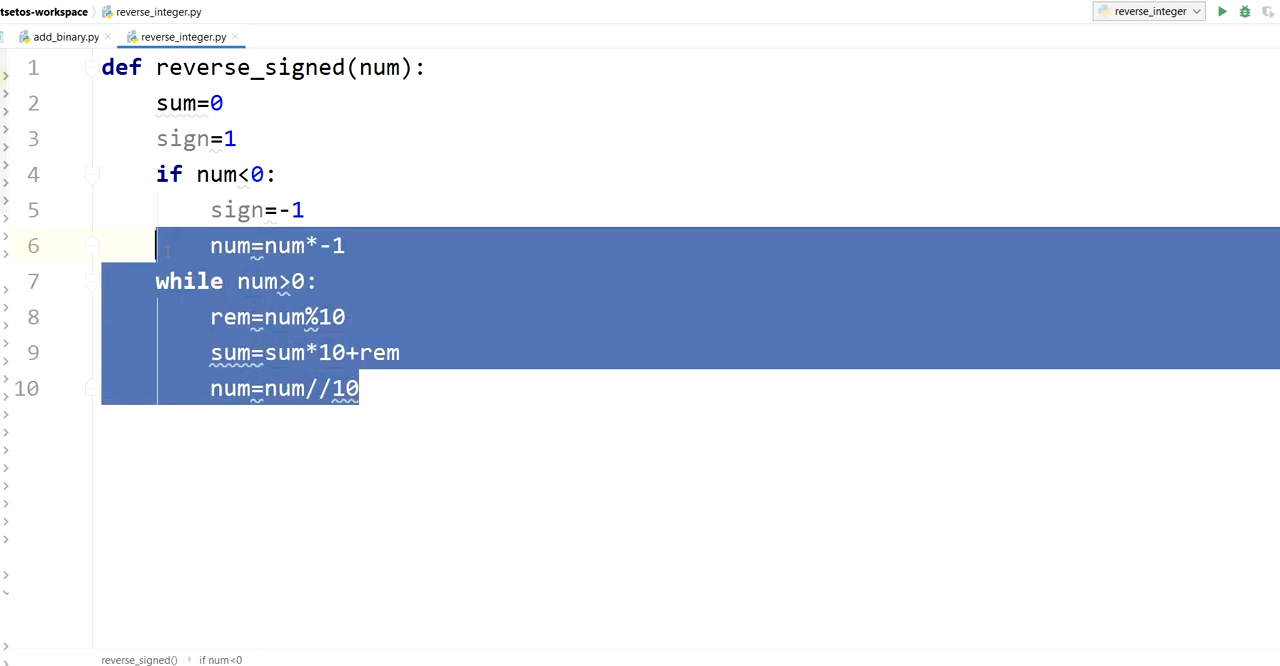
left_click(404, 397)
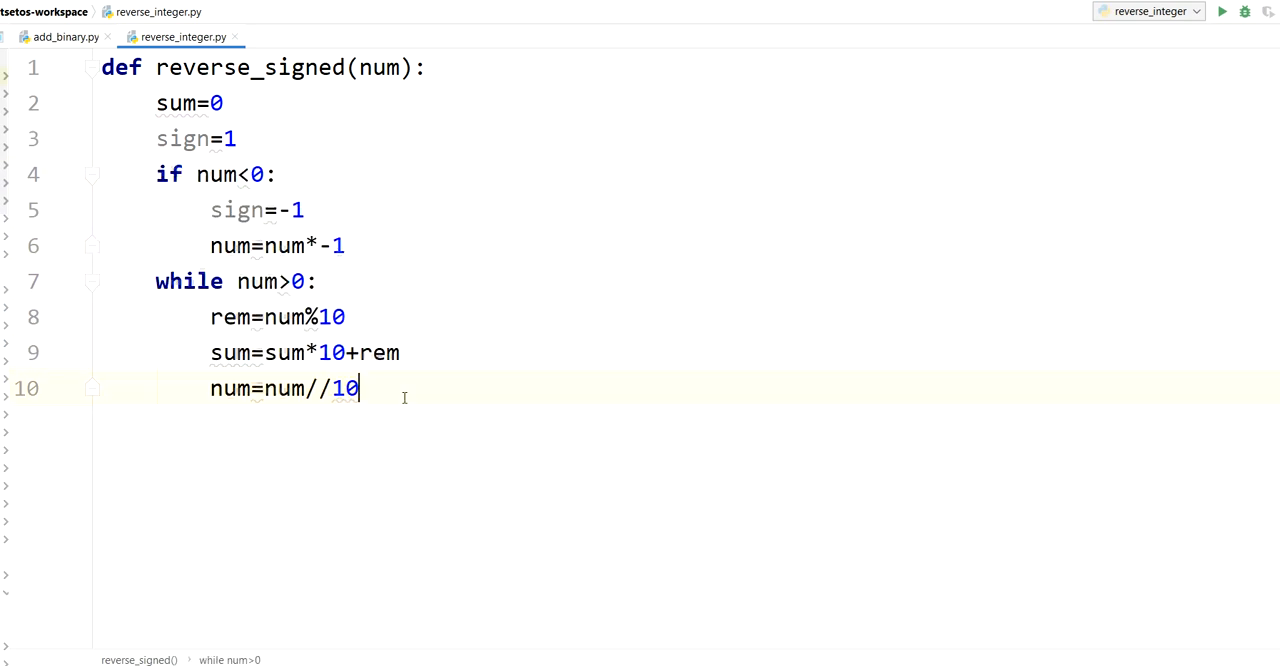
key("Return")
key("BackSpace")
type("if ")
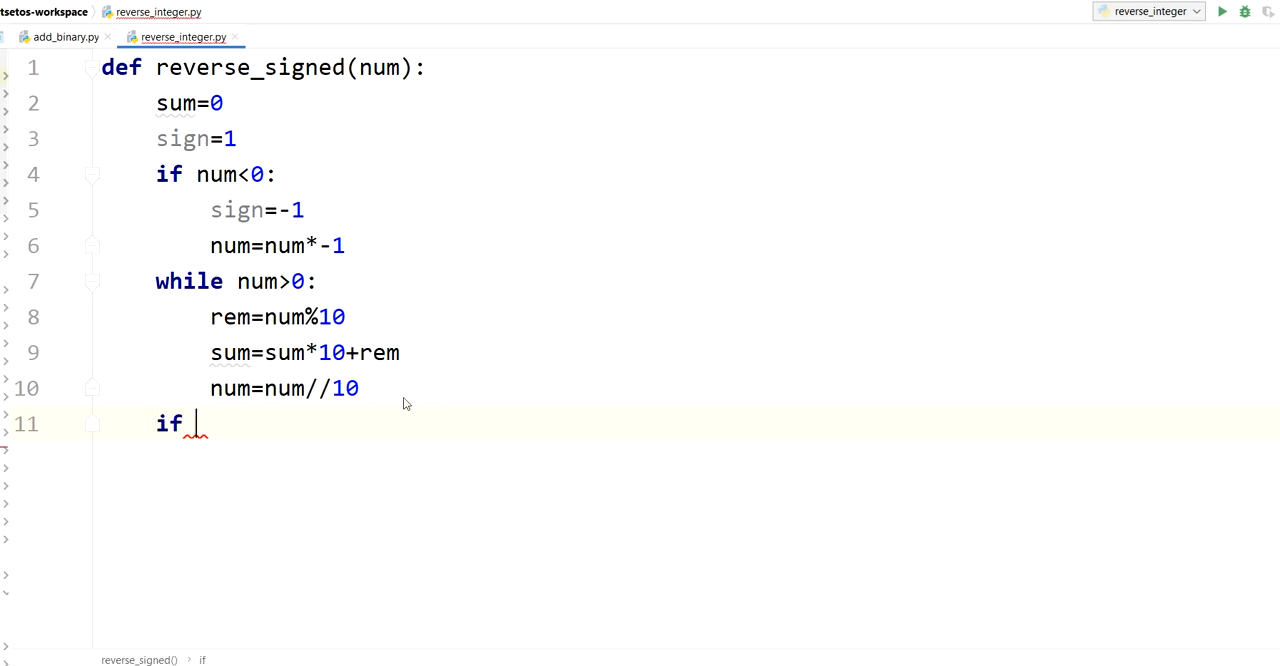
type("sum")
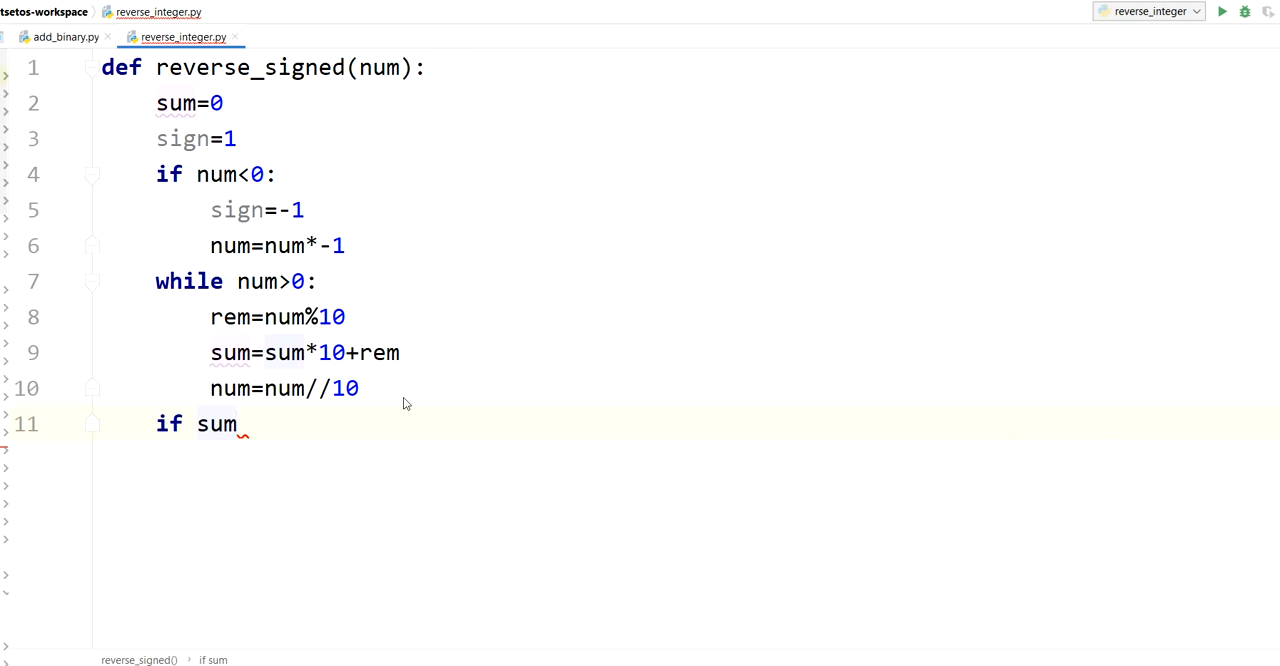
key("Left")
key("Left")
key("Left")
type("<")
key("Right")
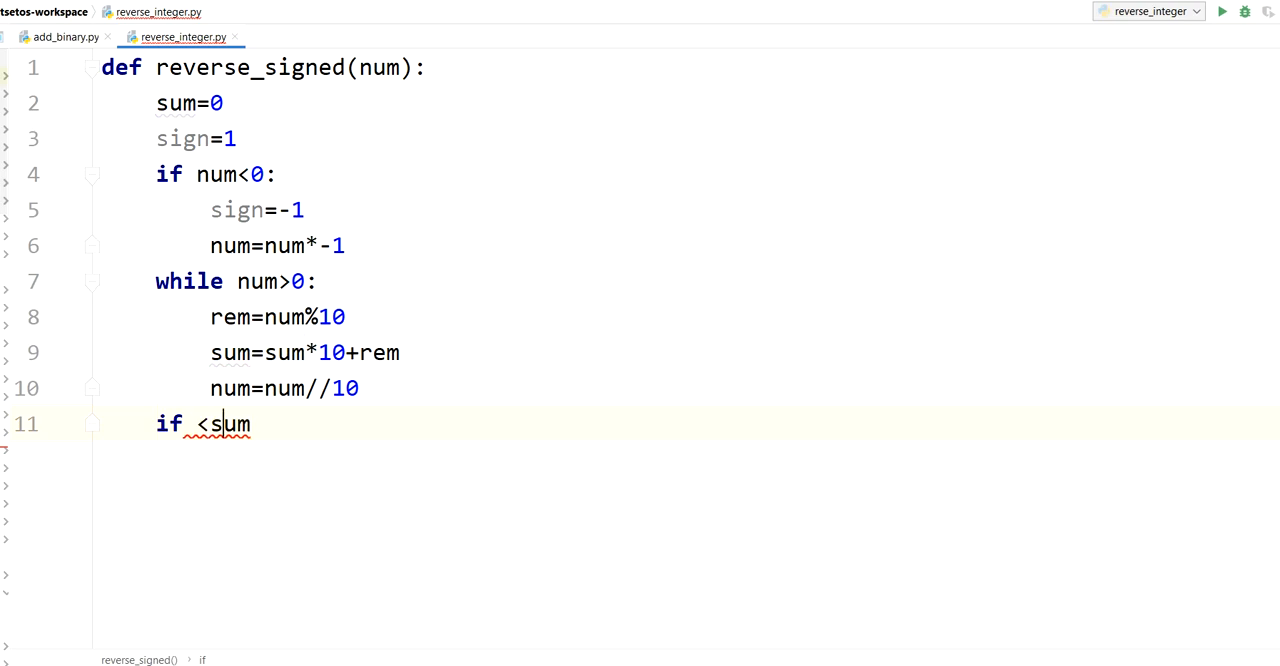
key("Right")
key("Right")
type("<")
key("Left")
key("Left")
key("Left")
type("no")
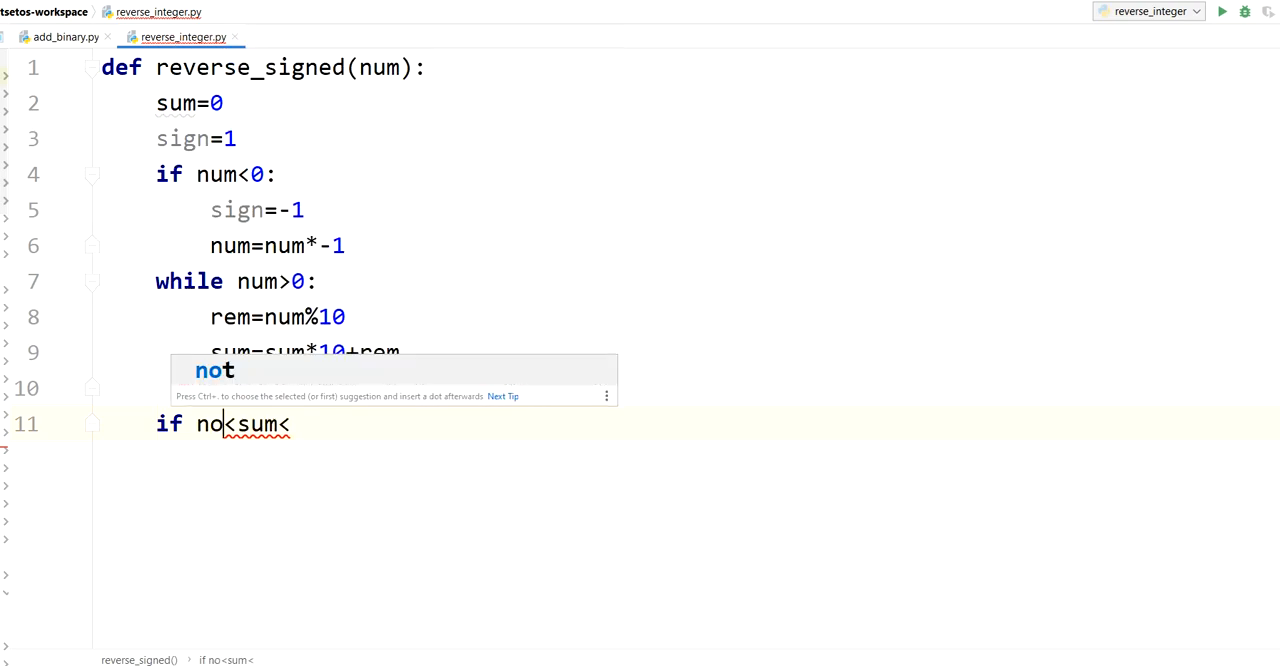
type("t ")
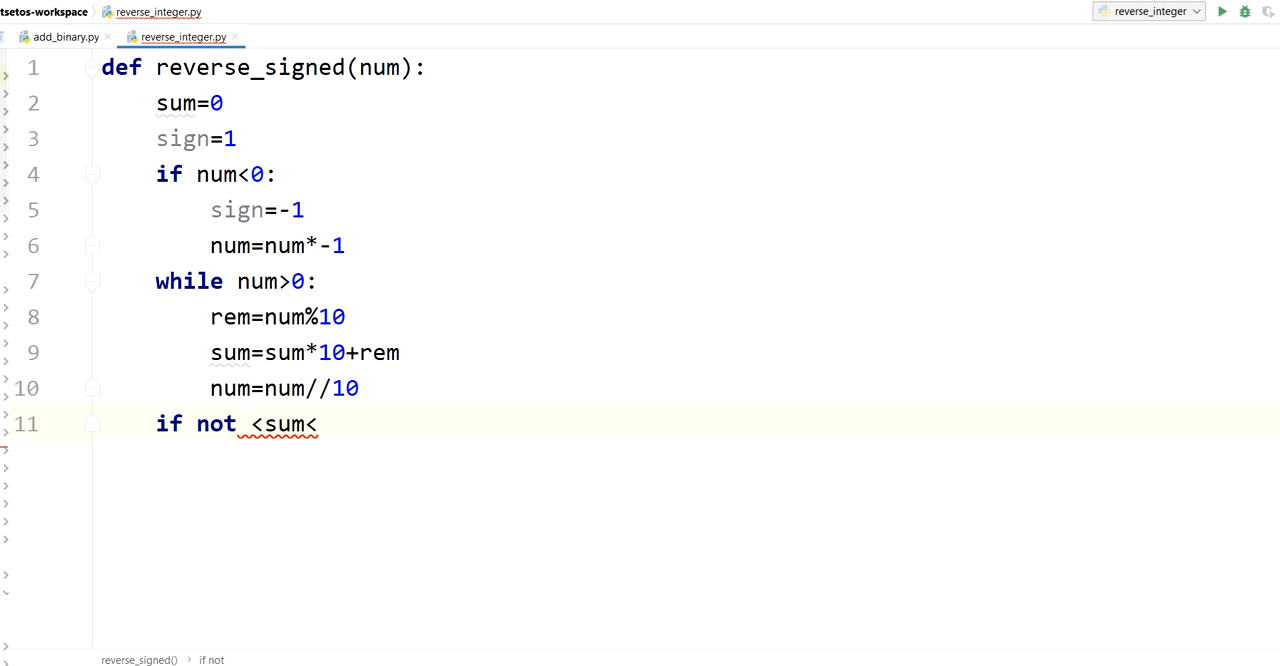
type("-21474")
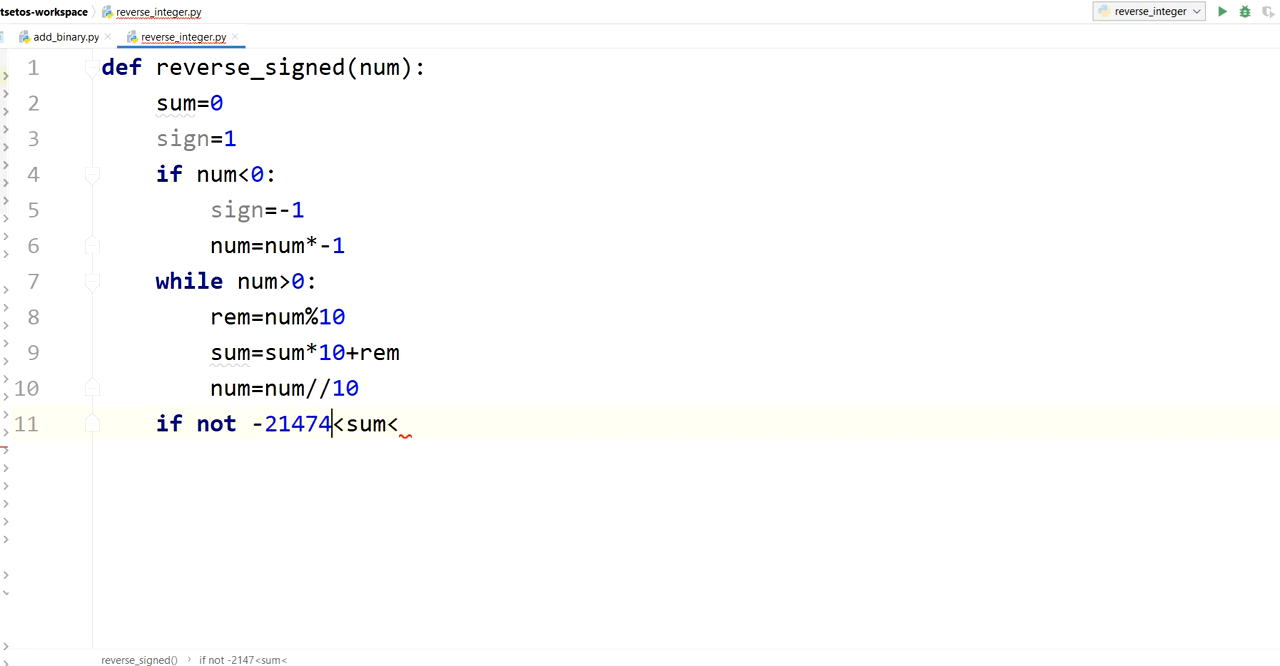
type("8364")
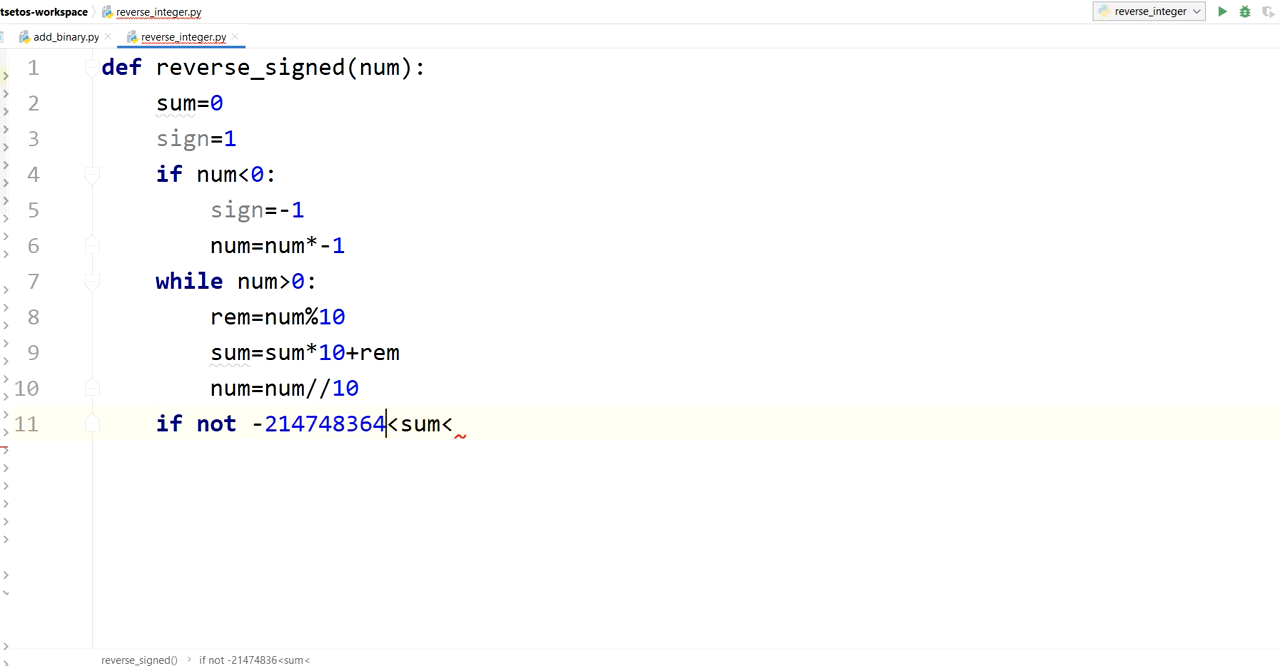
type("8")
left_click_drag(400, 424, 264, 424)
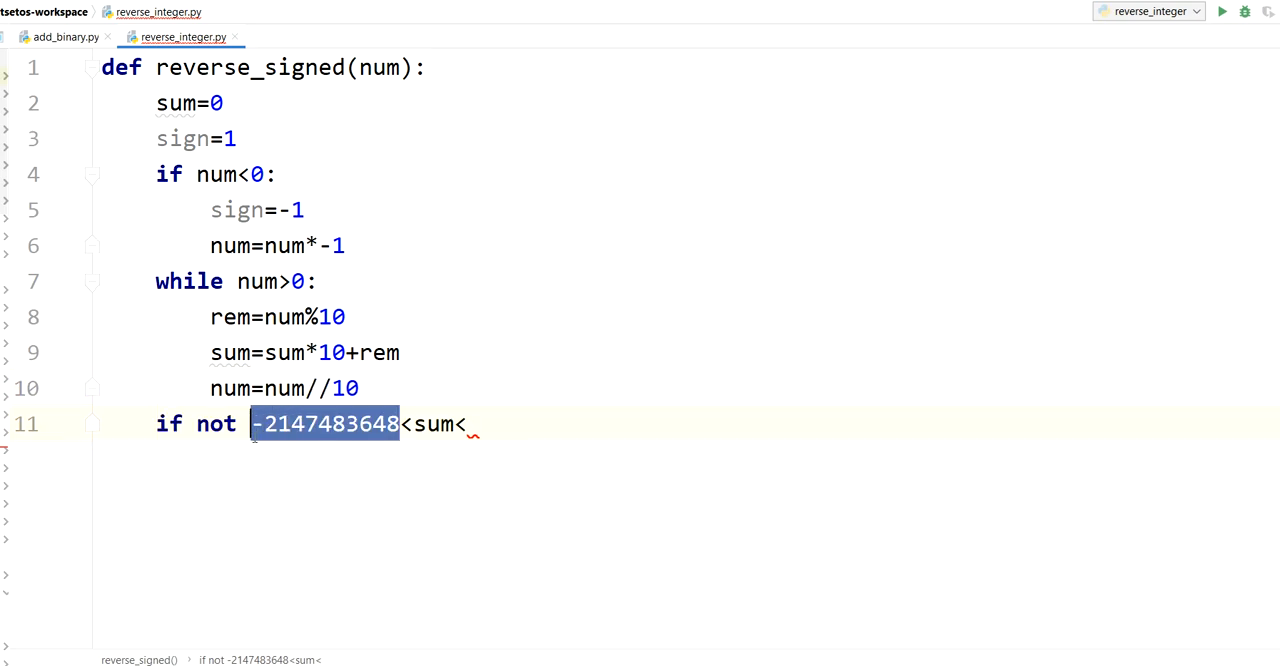
key("ctrl+c")
left_click(560, 424)
key("ctrl+v")
key("BackSpace")
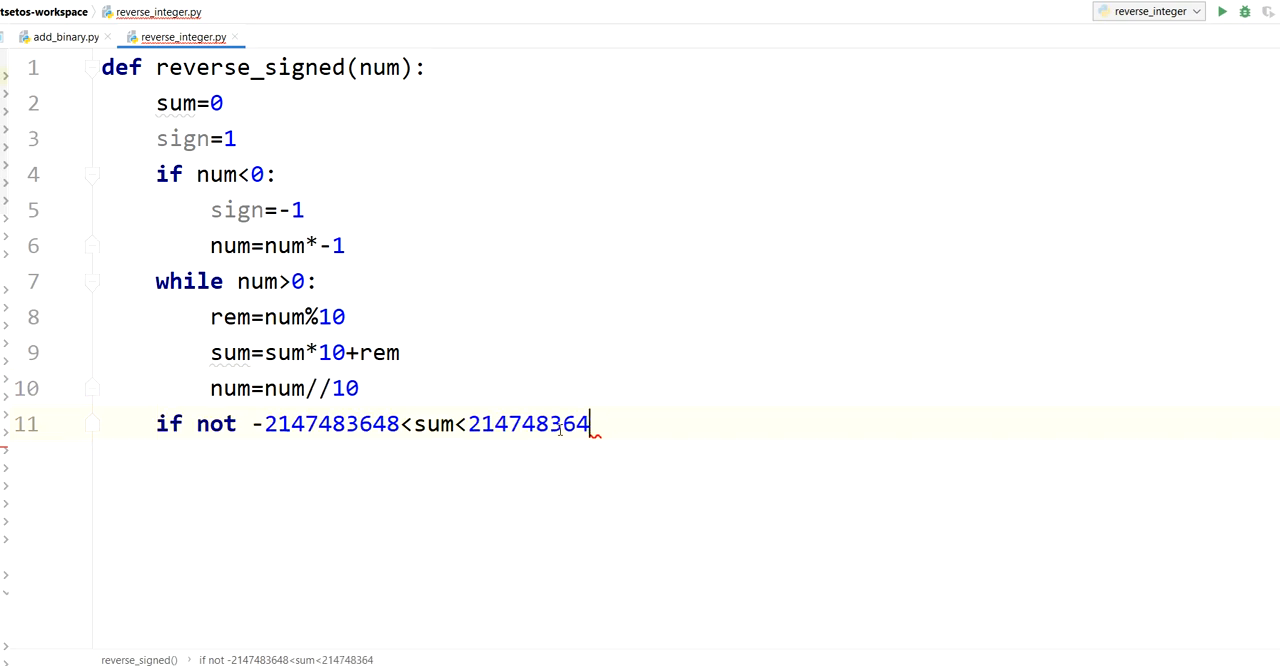
type("7")
type(":")
Step: Return 0 inside the check, otherwise return sign*sum, and leave blank lines below
key("Return")
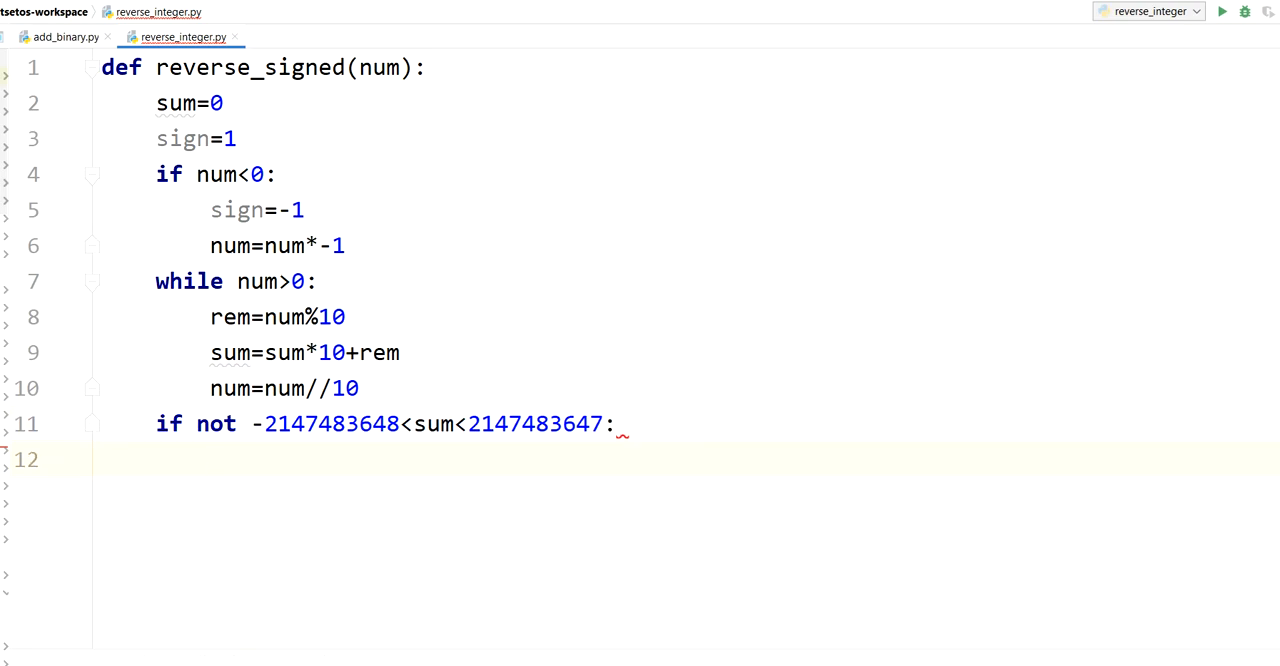
type("return ")
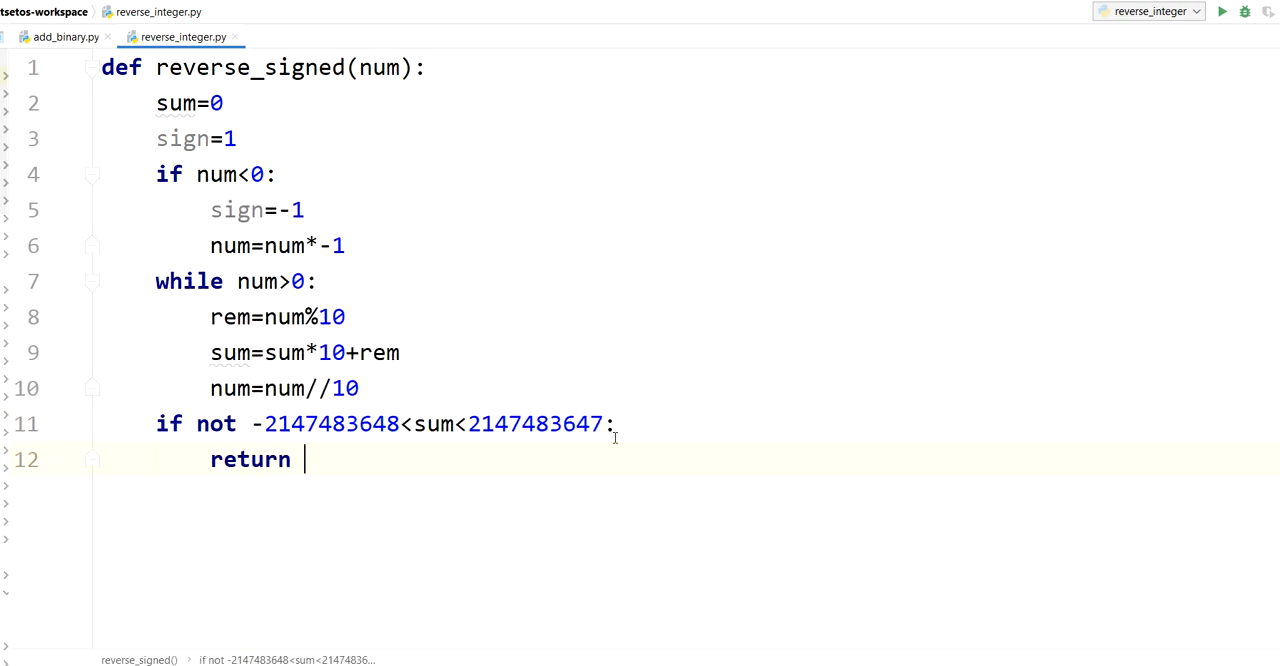
type("0")
key("Return")
type("r")
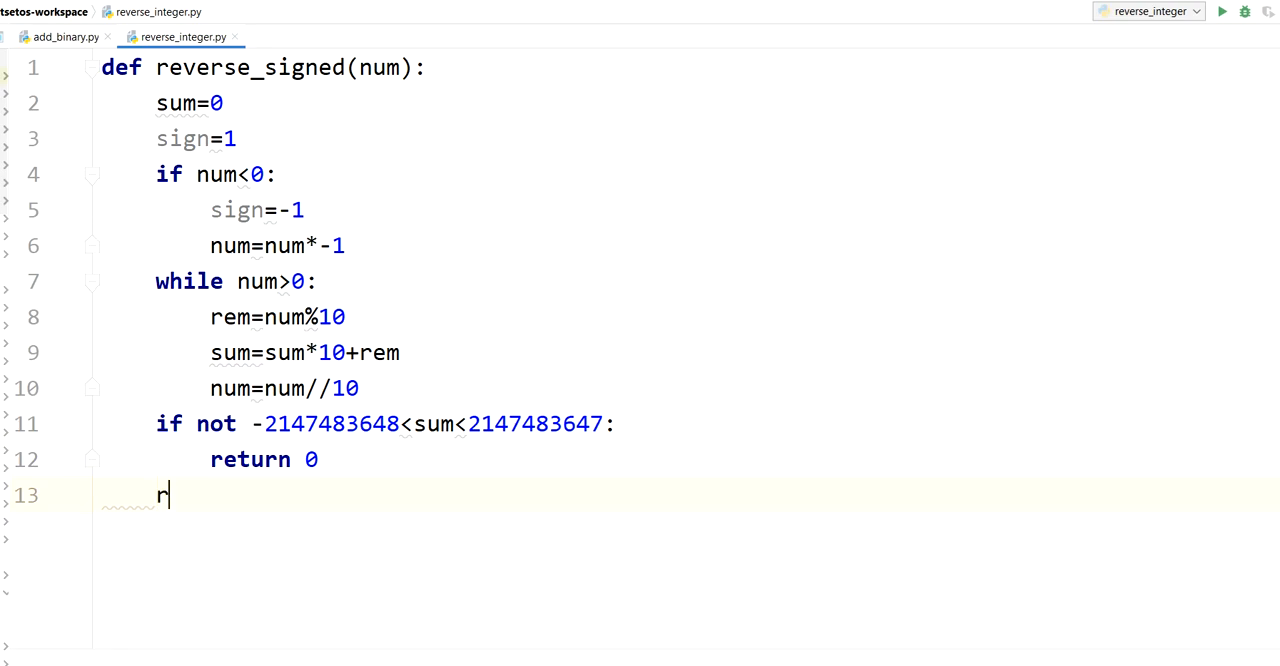
type("etun")
key("BackSpace")
key("BackSpace")
key("BackSpace")
type("urn sign")
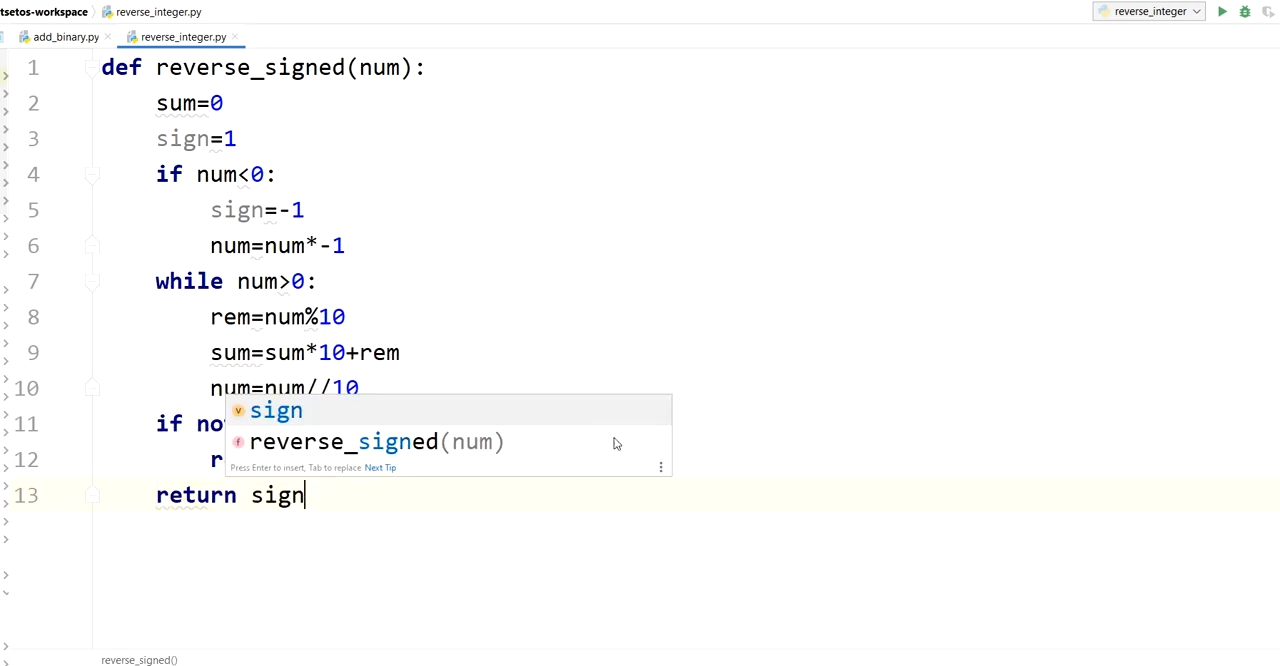
type("*su")
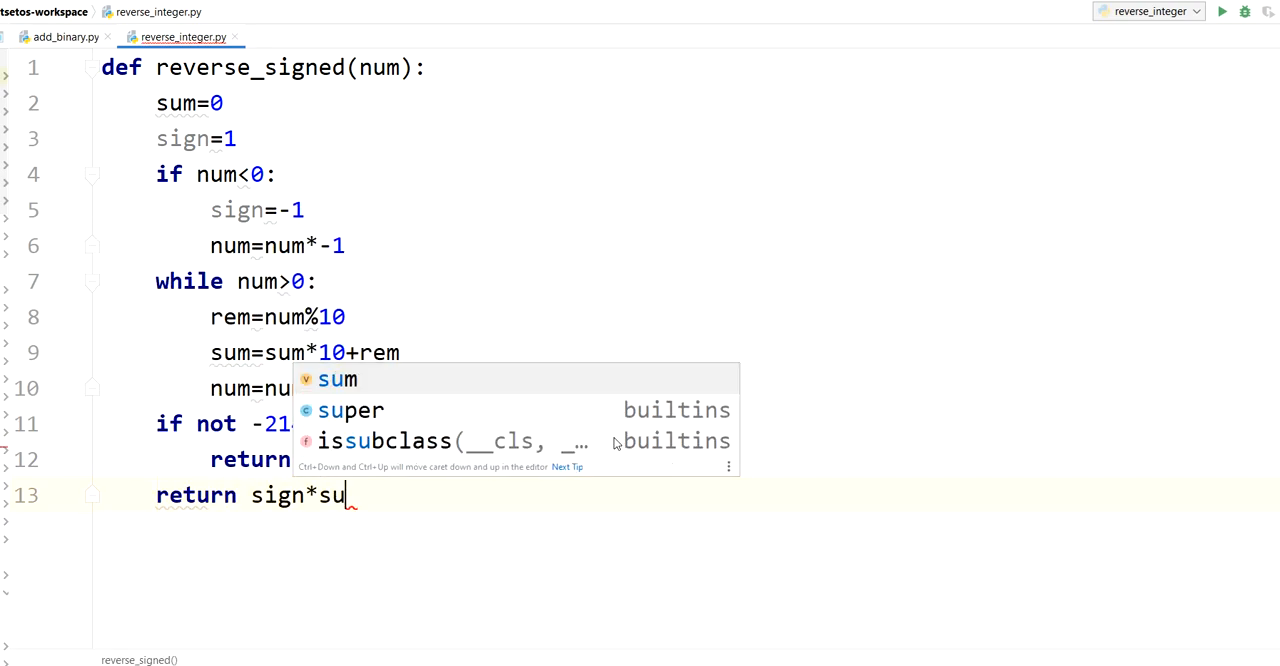
type("m")
key("Return")
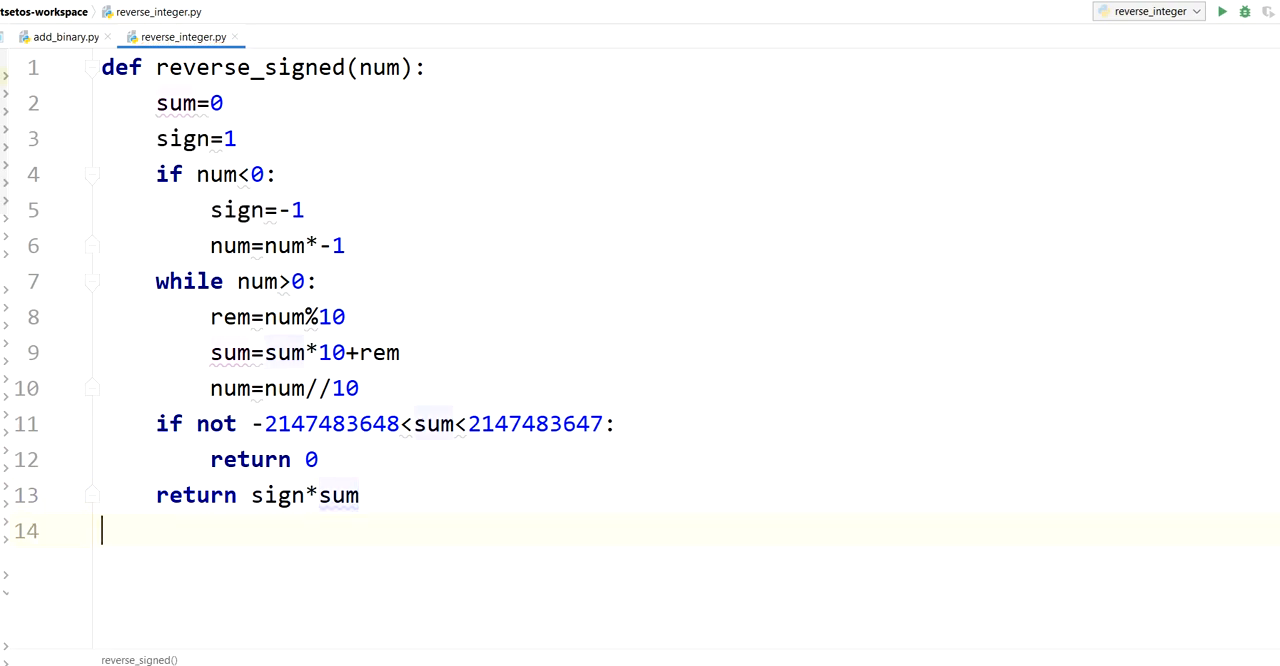
key("Return")
type("re")
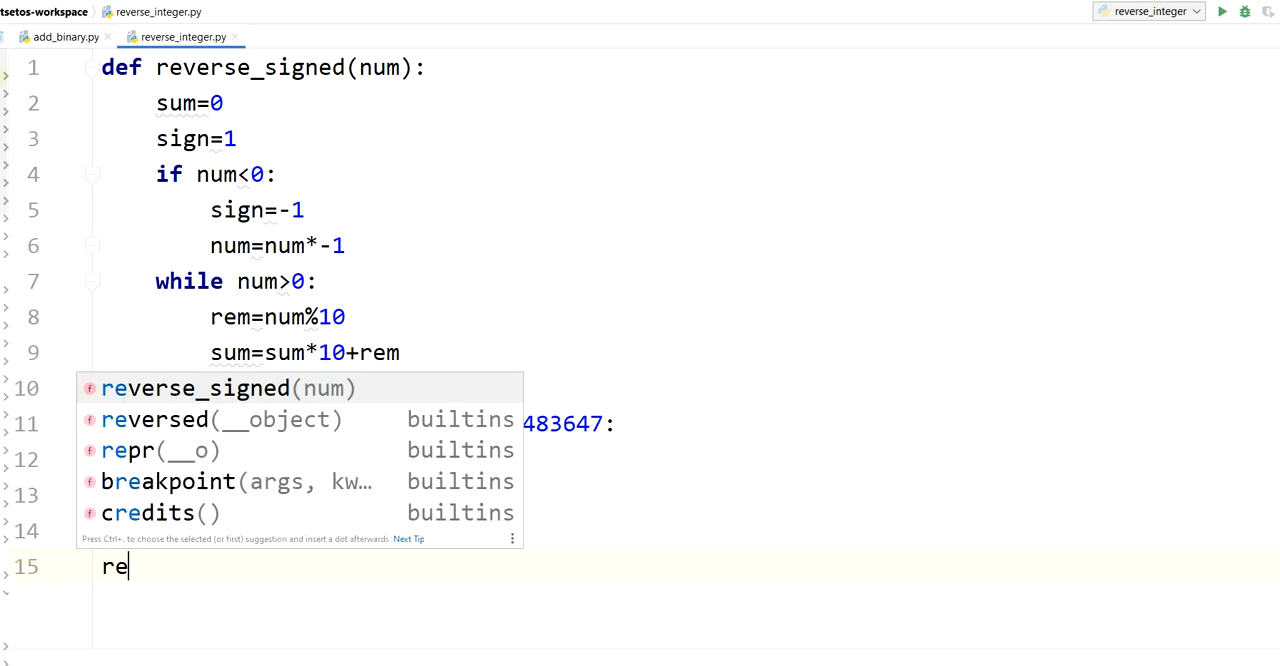
Step: Add print(reverse_signed(123)) and run the script to get 321
key("Return")
type("123")
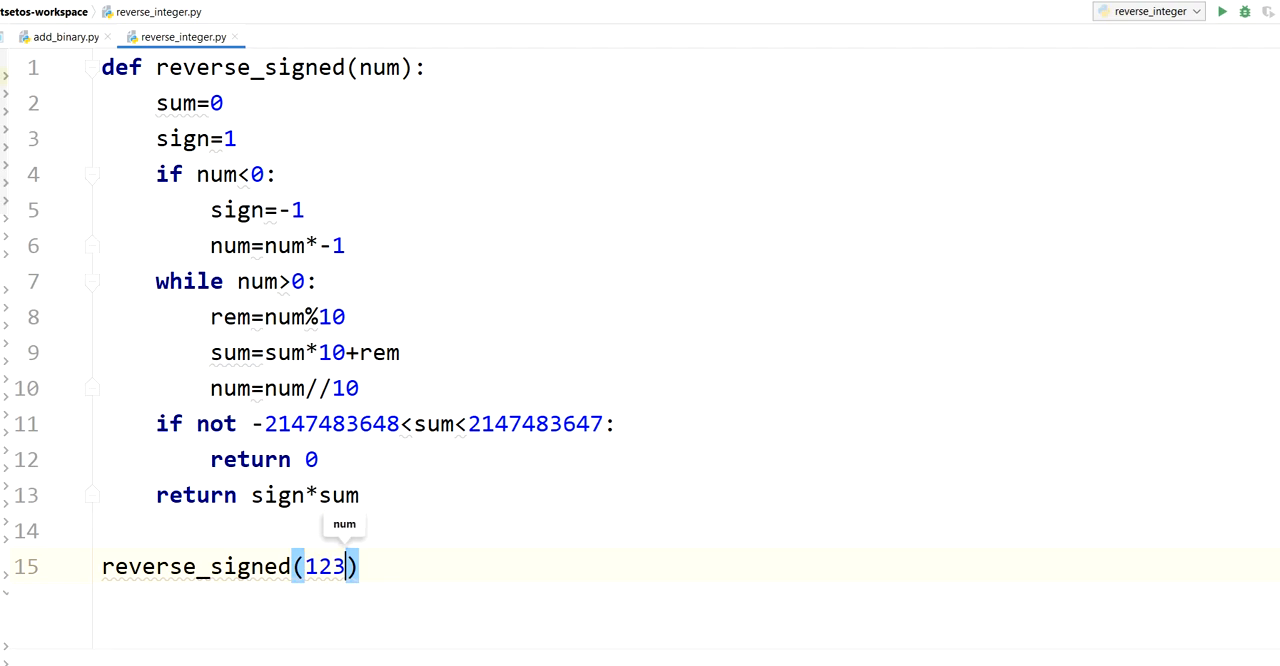
key("Home")
type("print")
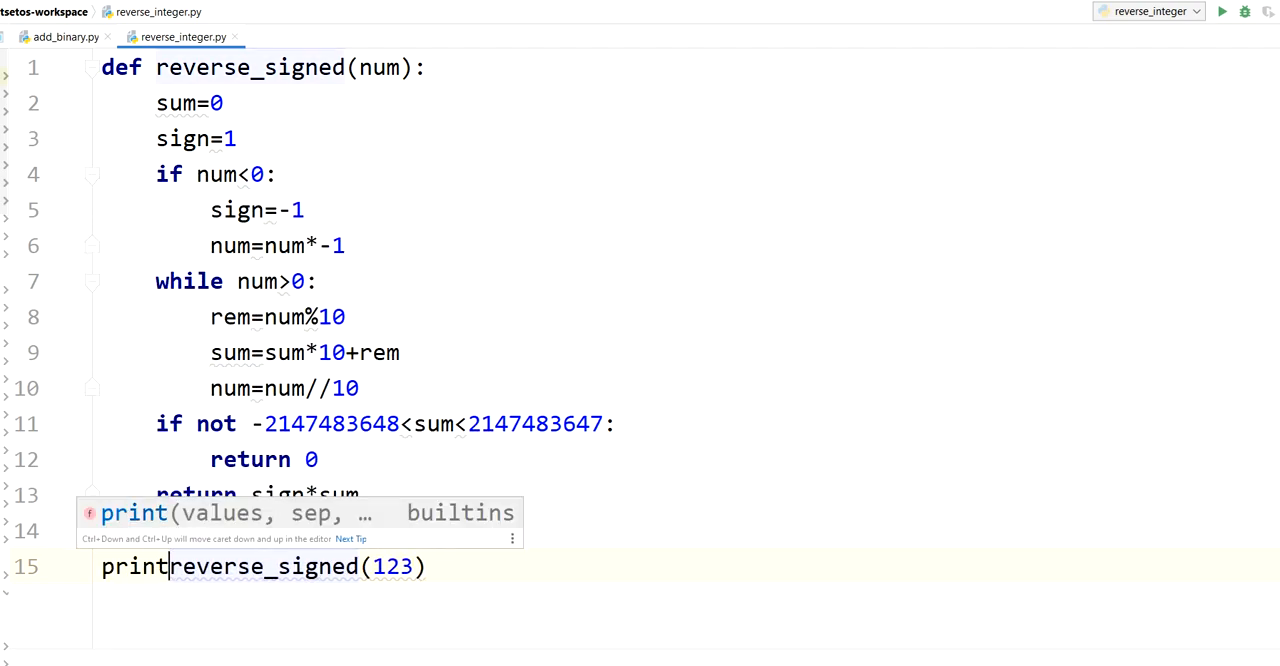
type("(")
key("End")
type(")")
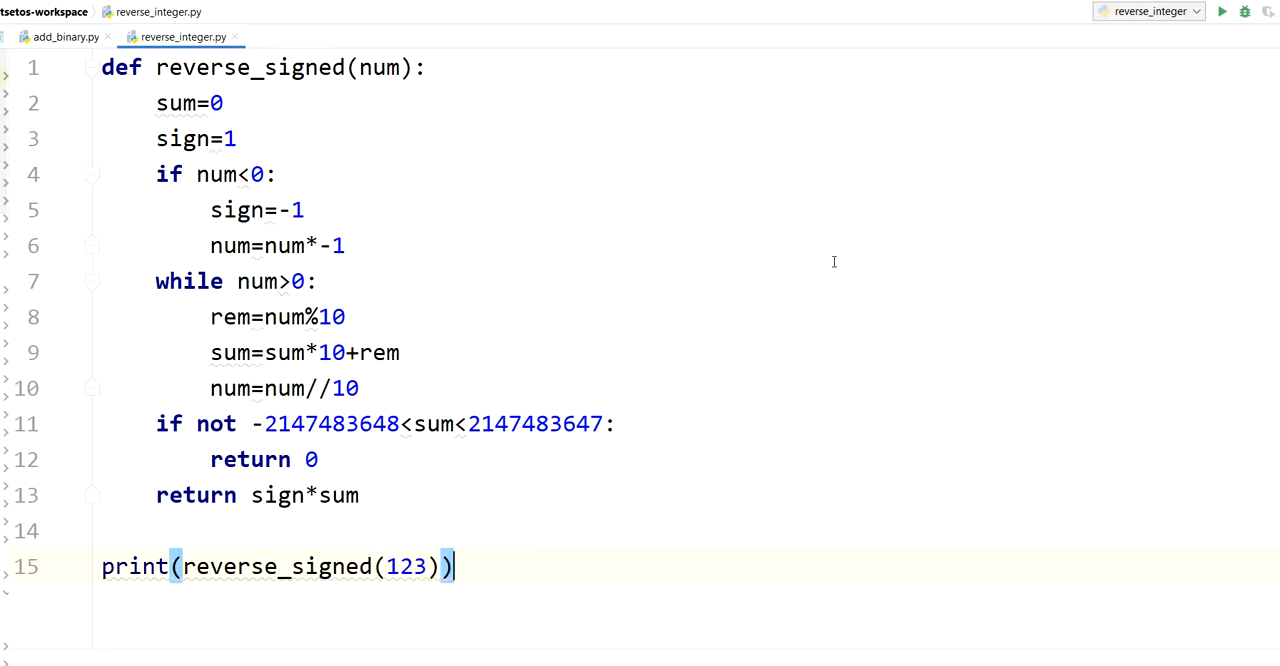
left_click(748, 263)
right_click(748, 263)
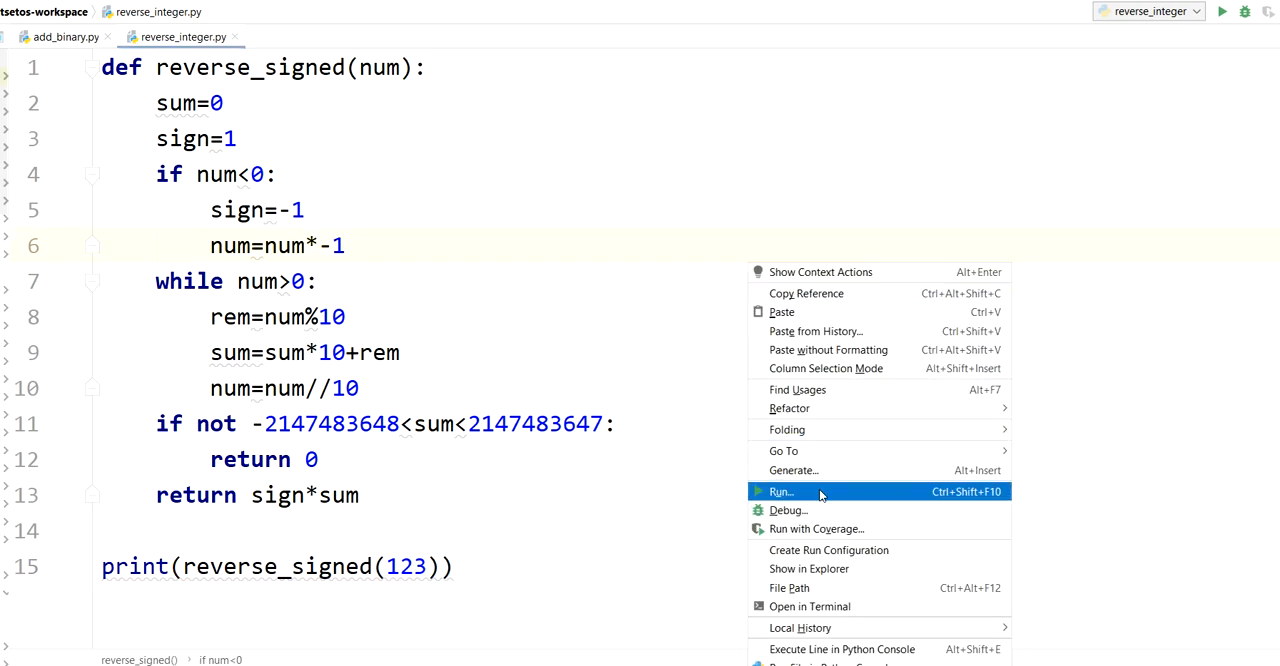
left_click(770, 490)
scroll(690, 470, "down", 1)
scroll(677, 423, "down", 1)
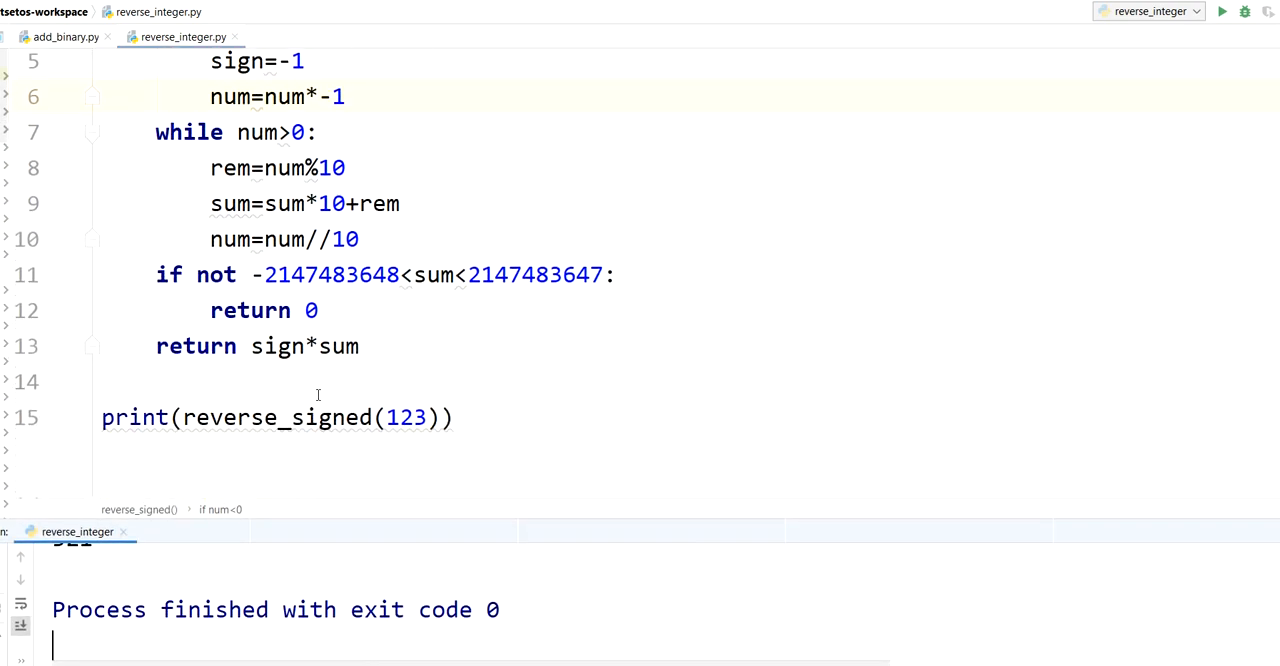
Step: Rerun to confirm 321, then switch the argument to -123 and run to get -321
left_click(387, 417)
left_click_drag(387, 417, 413, 417)
key("shift+F10")
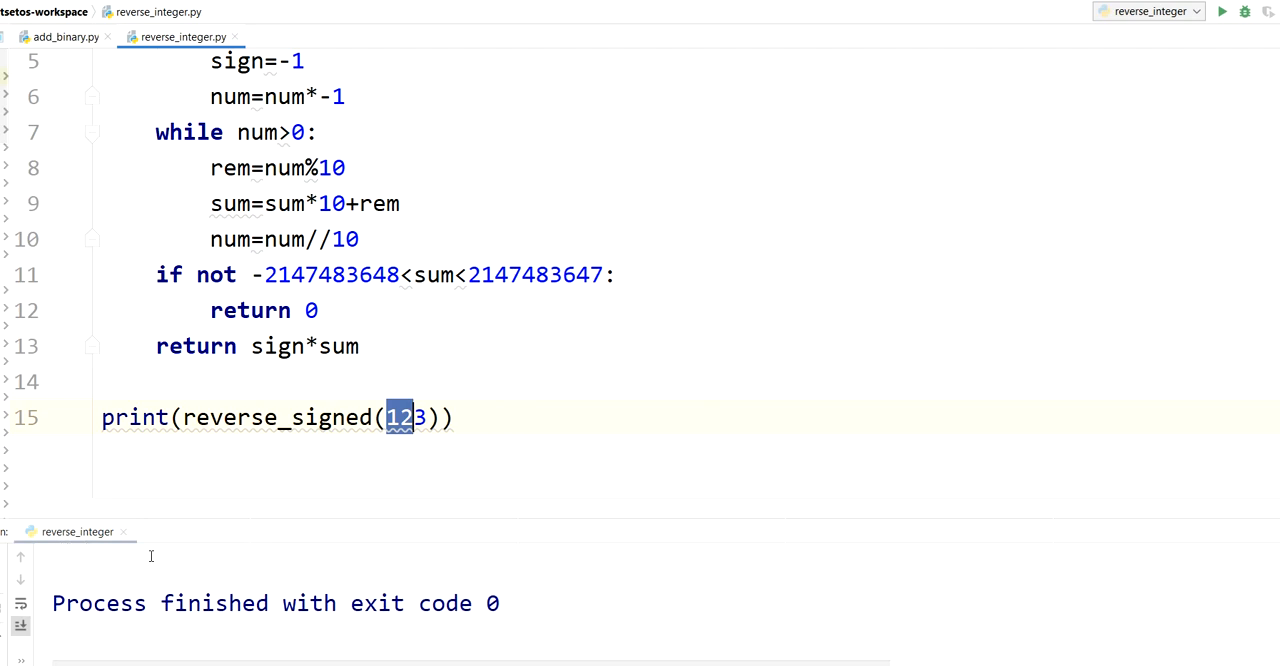
left_click_drag(91, 598, 52, 598)
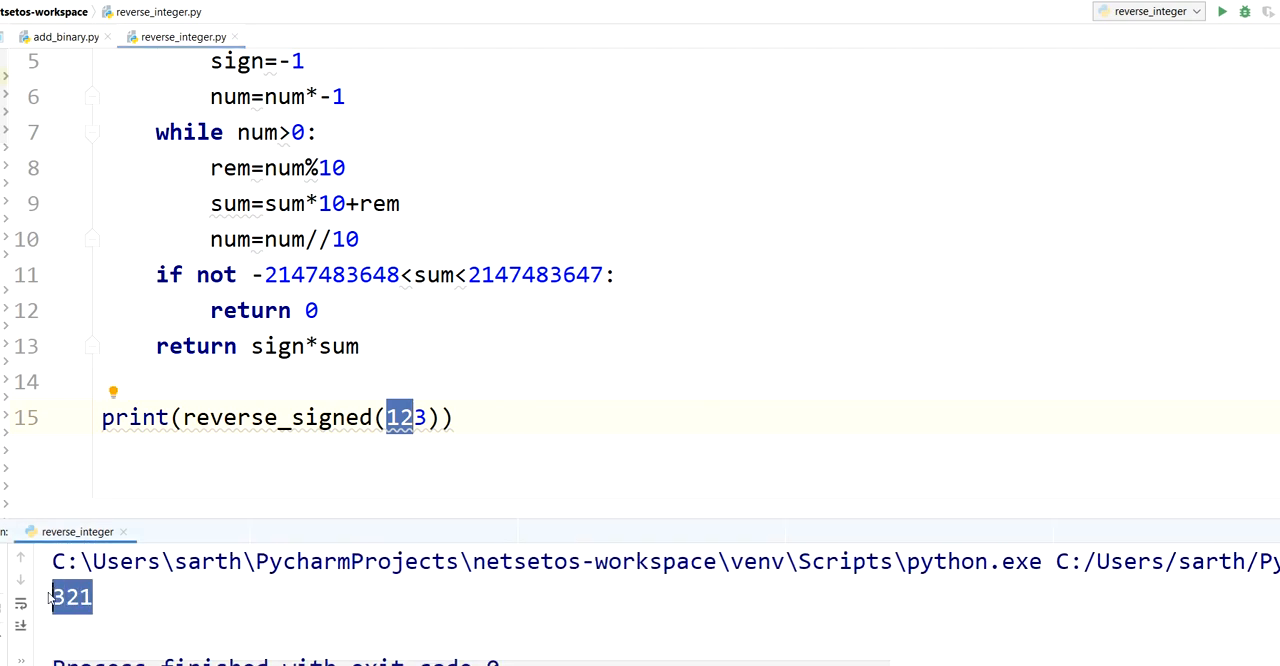
left_click(386, 430)
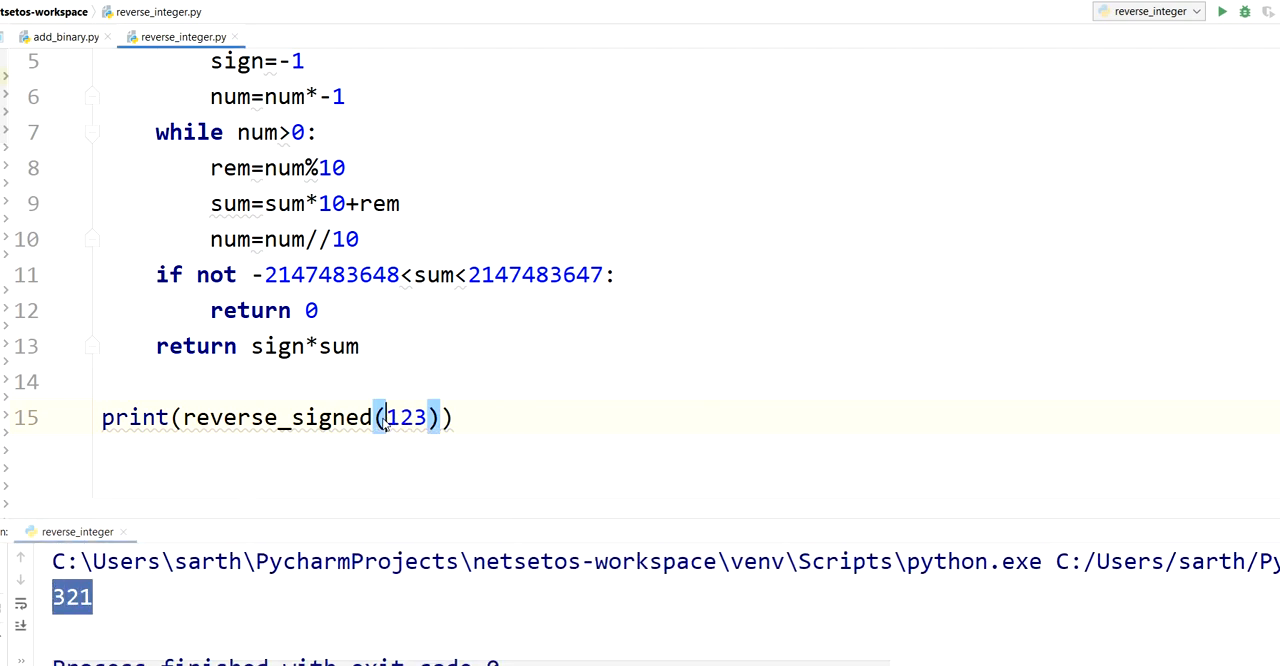
type("-")
right_click(614, 280)
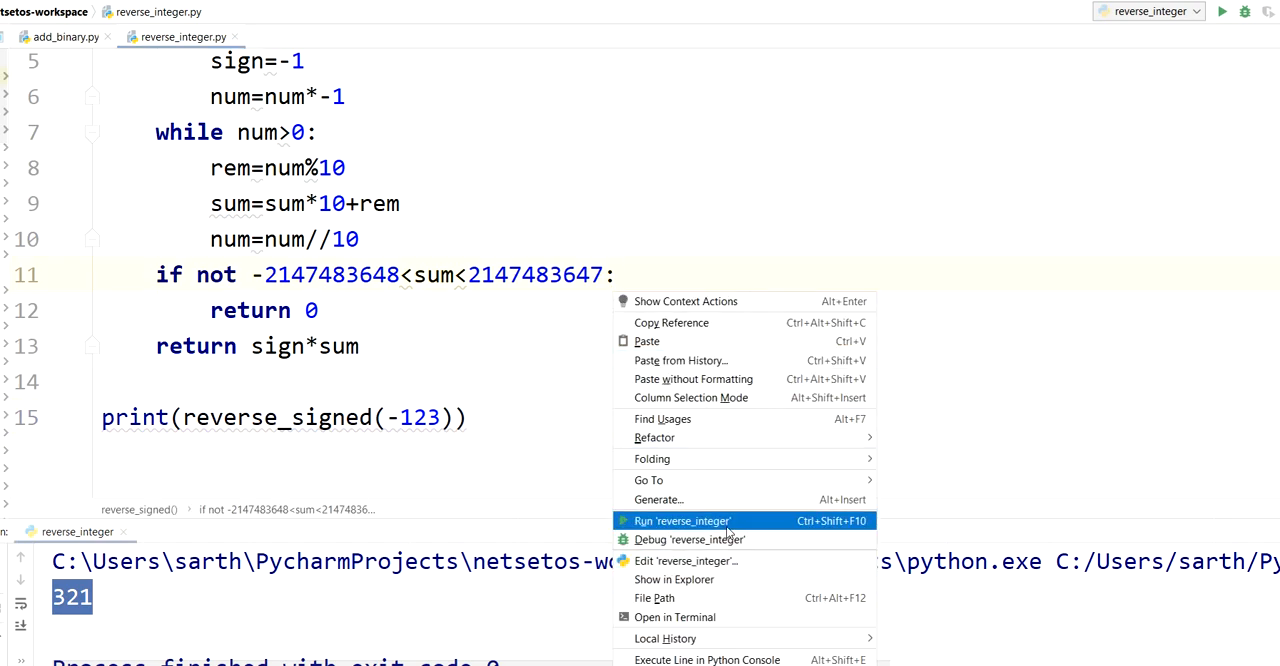
left_click(624, 579)
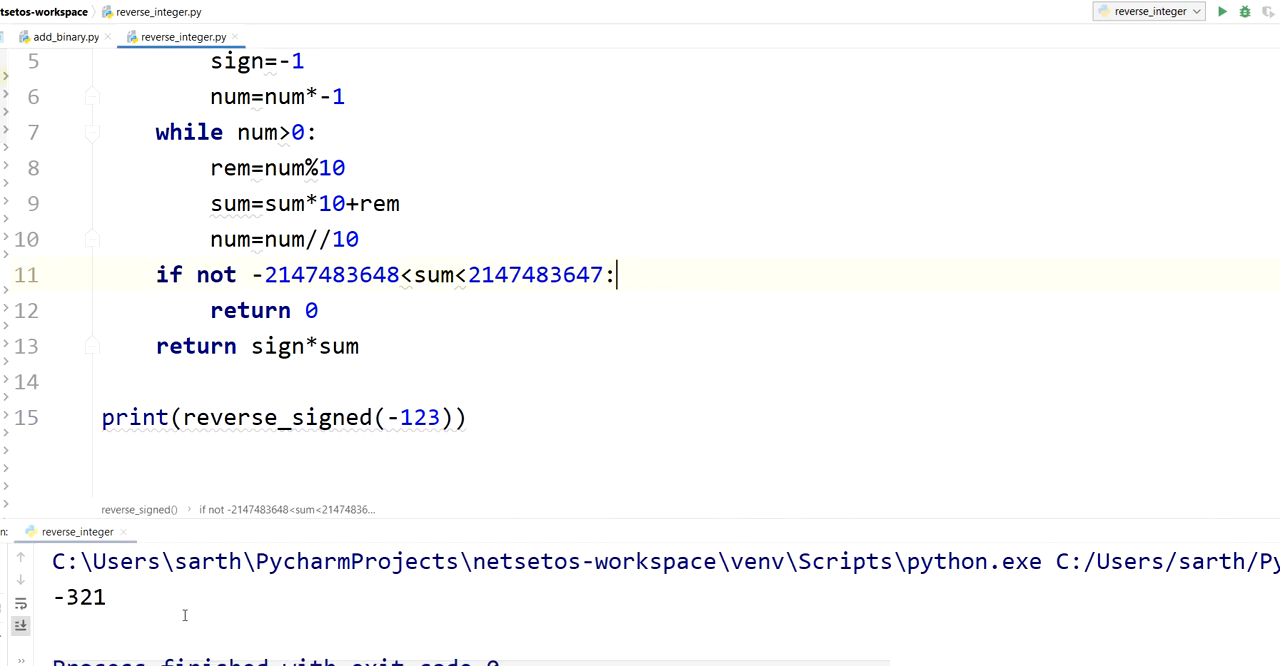
left_click_drag(106, 597, 52, 597)
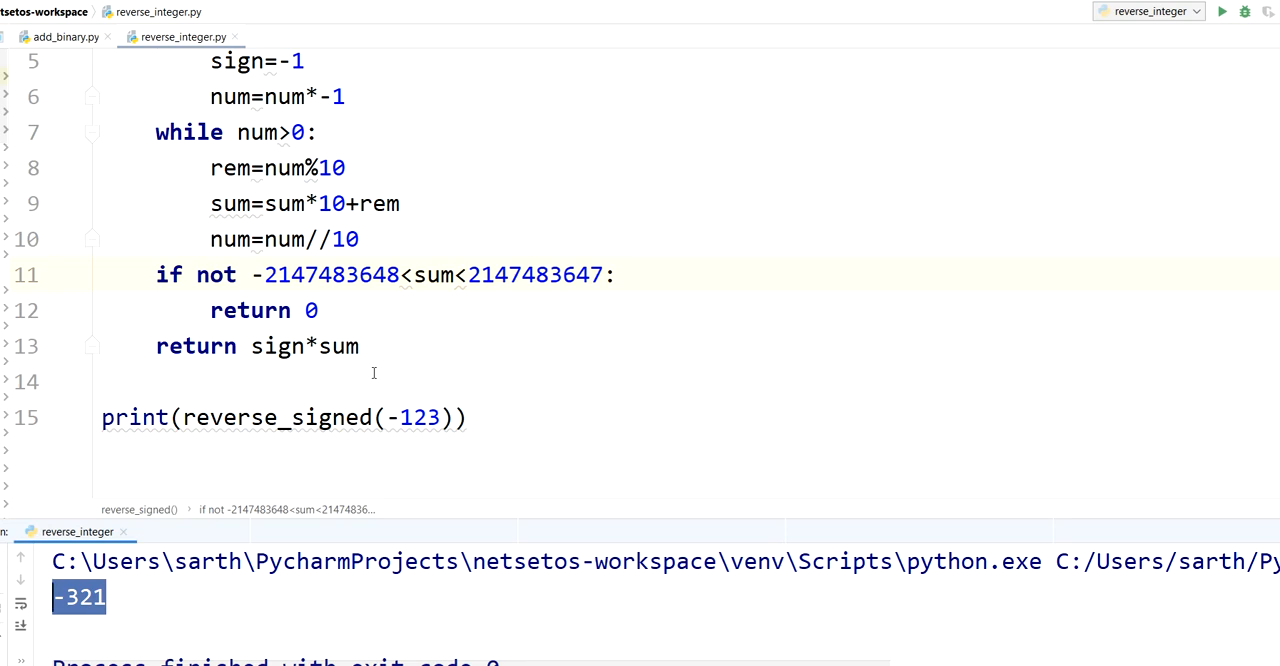
scroll(379, 321, "up", 2)
scroll(379, 321, "up", 2)
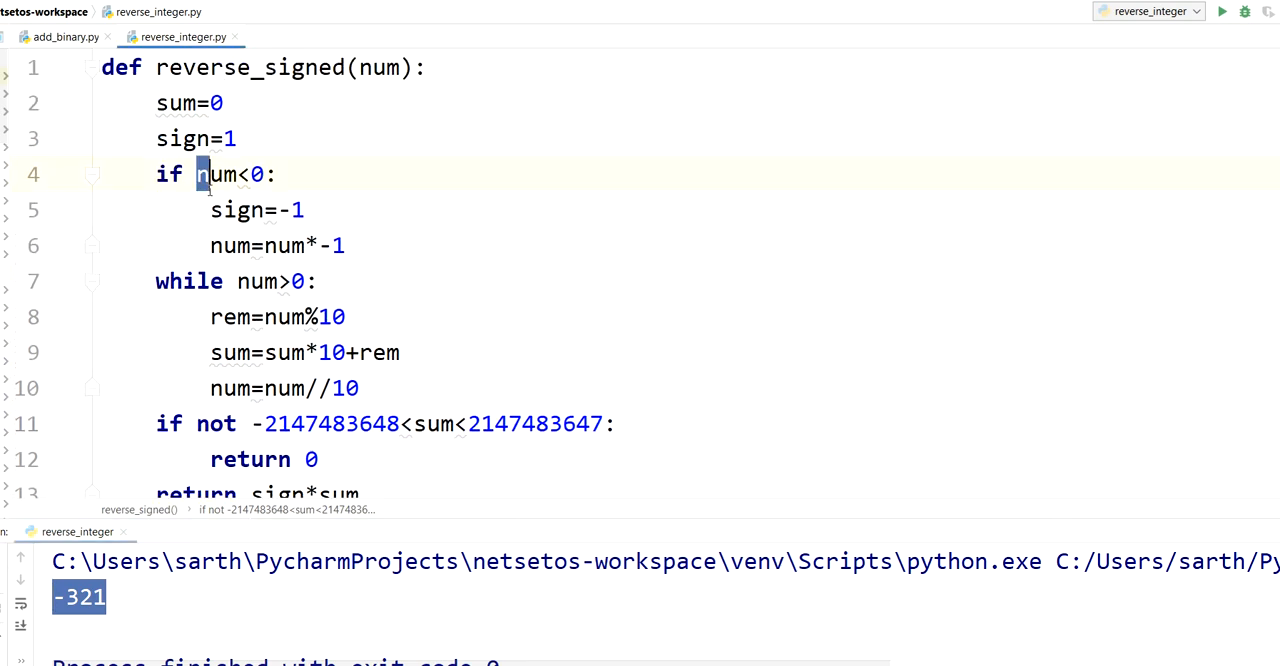
mouse_move(196, 174)
left_mouse_down()
mouse_move(305, 245)
mouse_move(346, 245)
mouse_move(197, 245)
left_mouse_up()
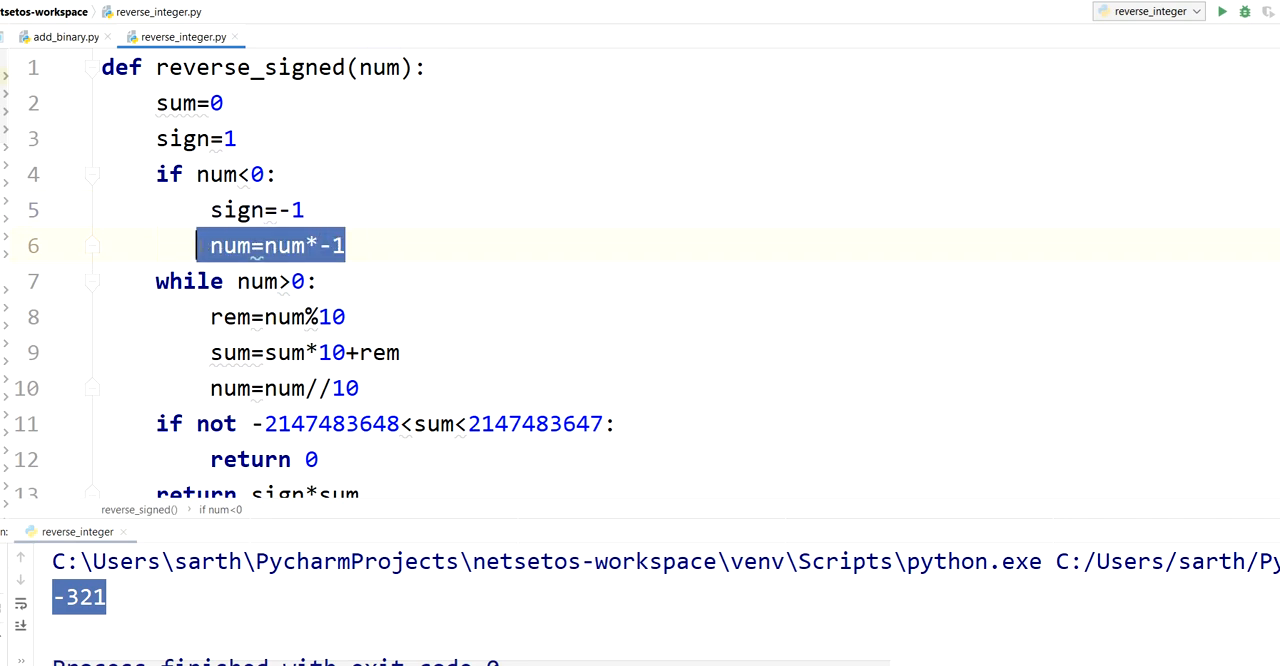
scroll(230, 300, "down", 2)
scroll(250, 370, "down", 1)
scroll(266, 258, "up", 1)
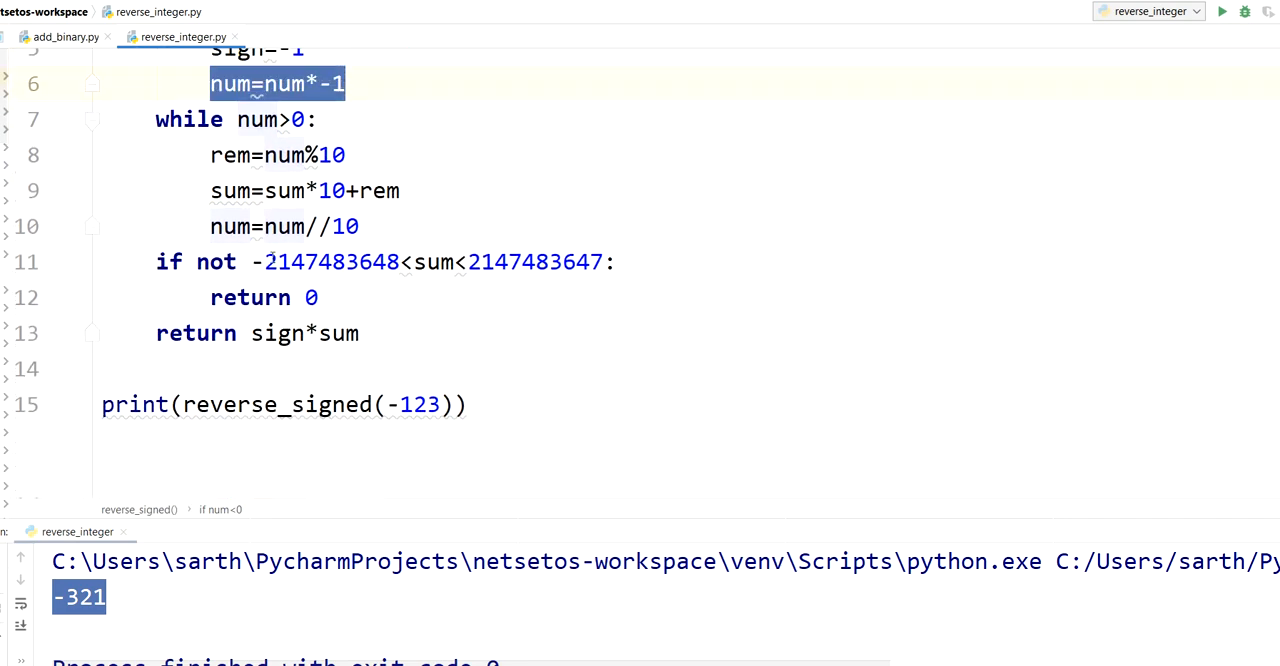
left_click_drag(212, 155, 379, 218)
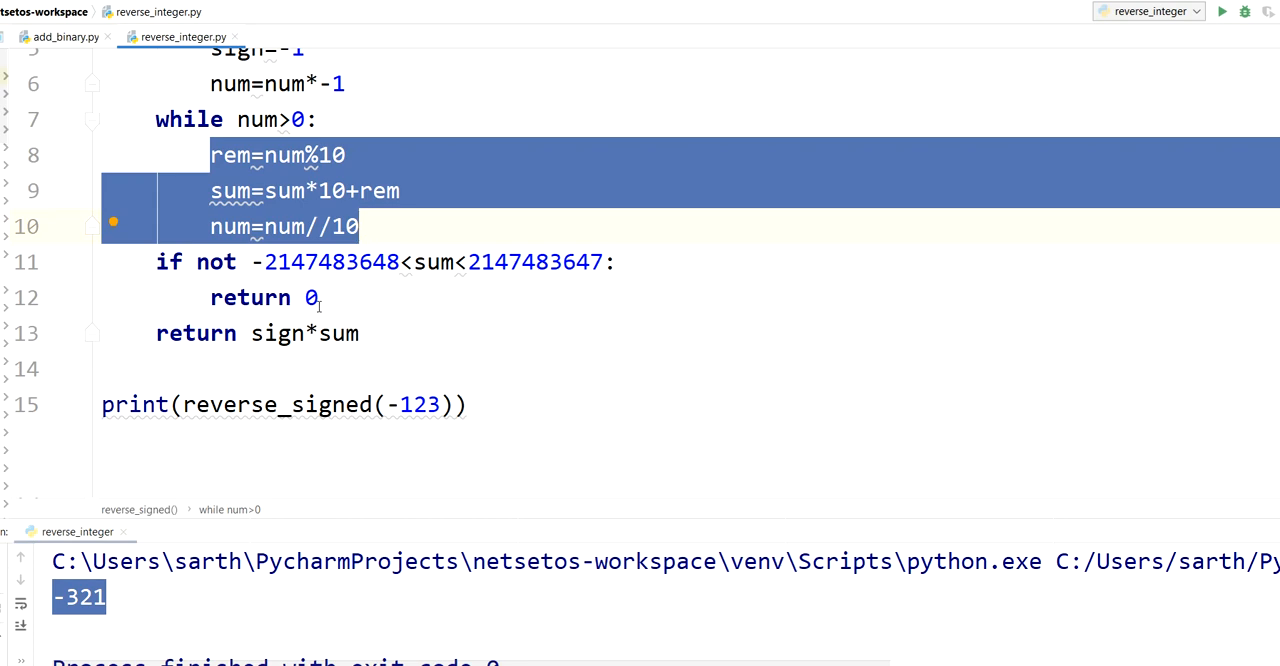
mouse_move(318, 297)
left_mouse_down()
mouse_move(210, 262)
mouse_move(115, 262)
left_mouse_up()
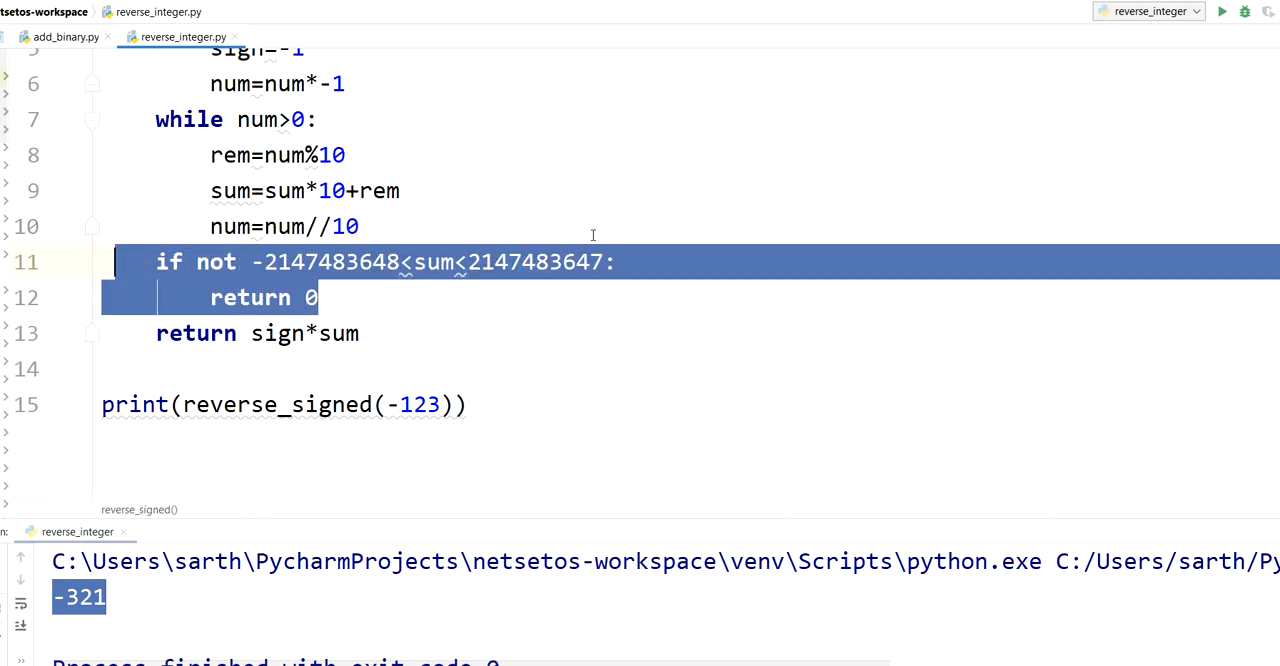
left_click(277, 262)
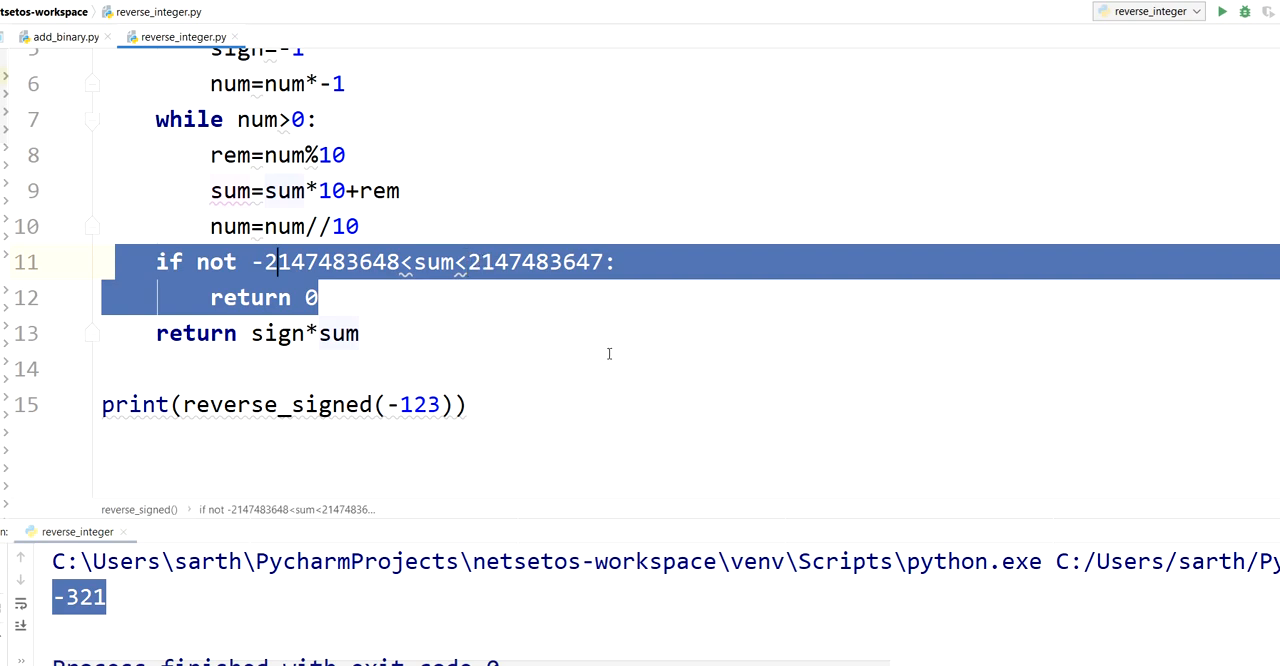
scroll(1131, 463, "up", 4)
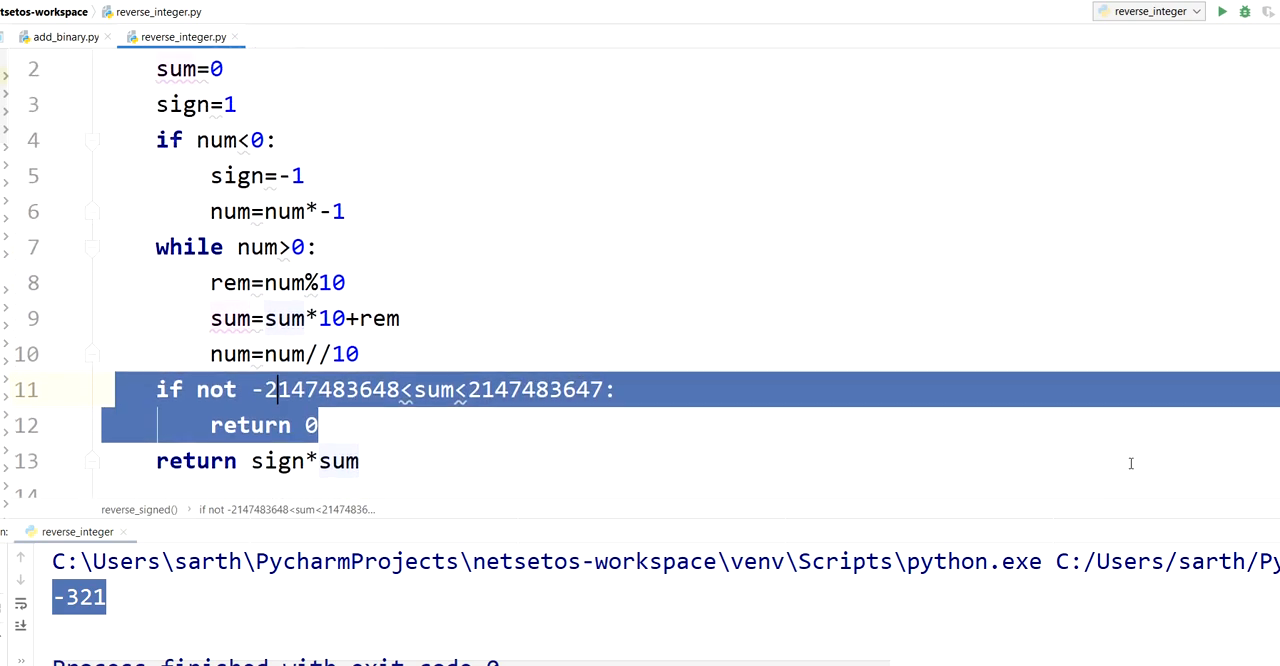
scroll(1131, 463, "up", 1)
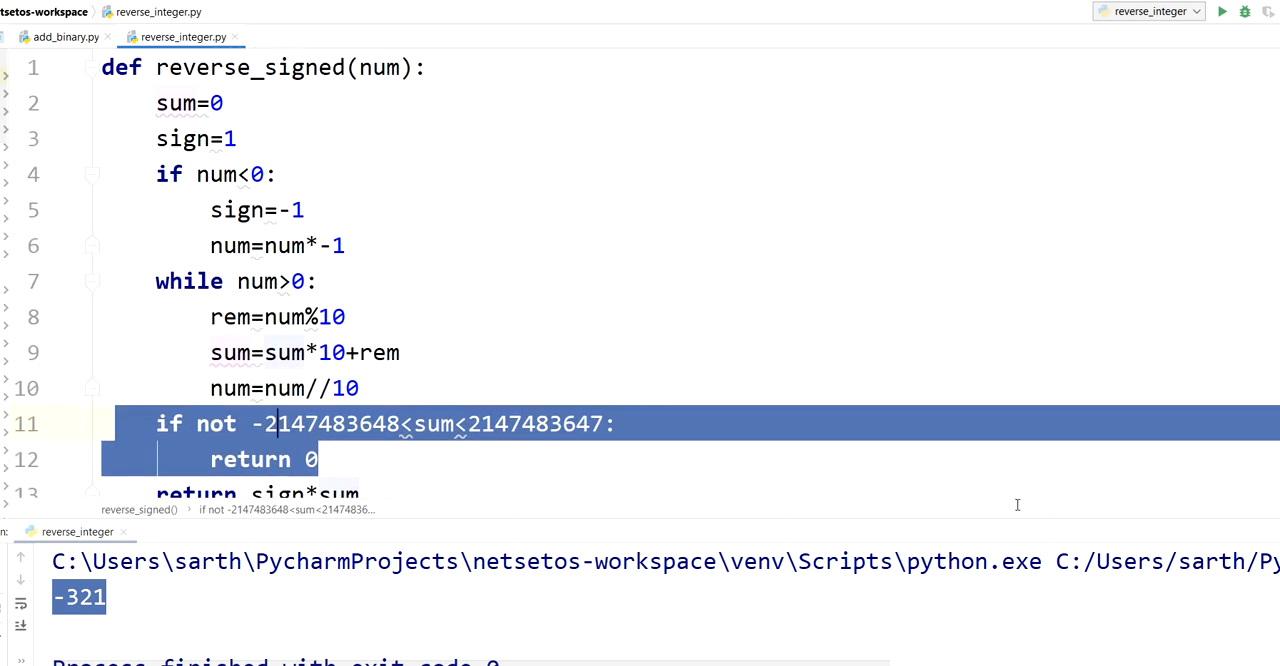